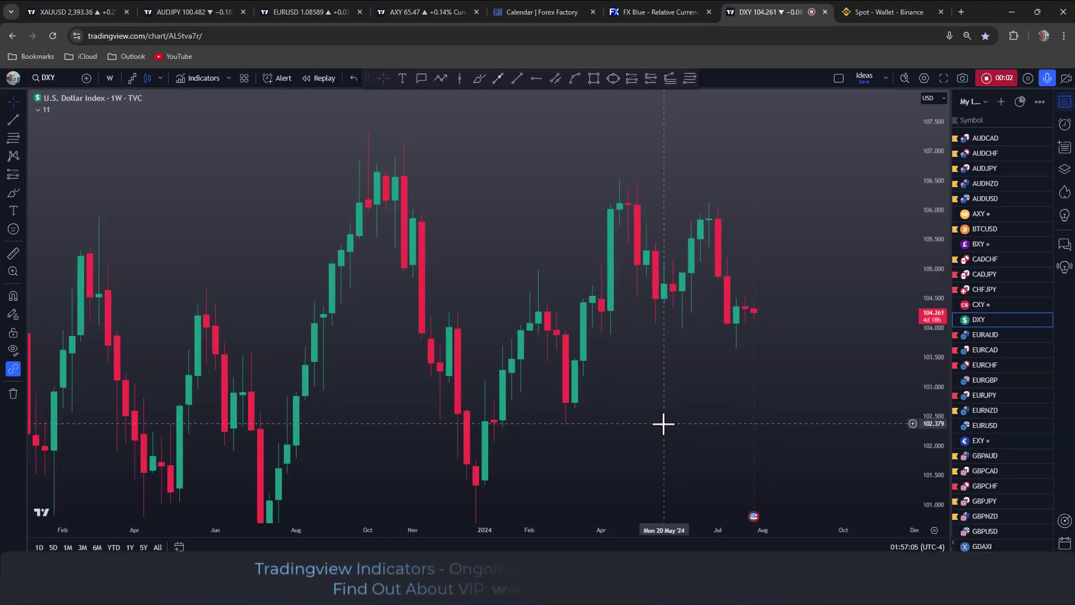
Draw a horizontal arrow from the late-May low to mid-July and apply the '1 BoS' template.
drag(715, 355, 593, 149)
click(497, 79)
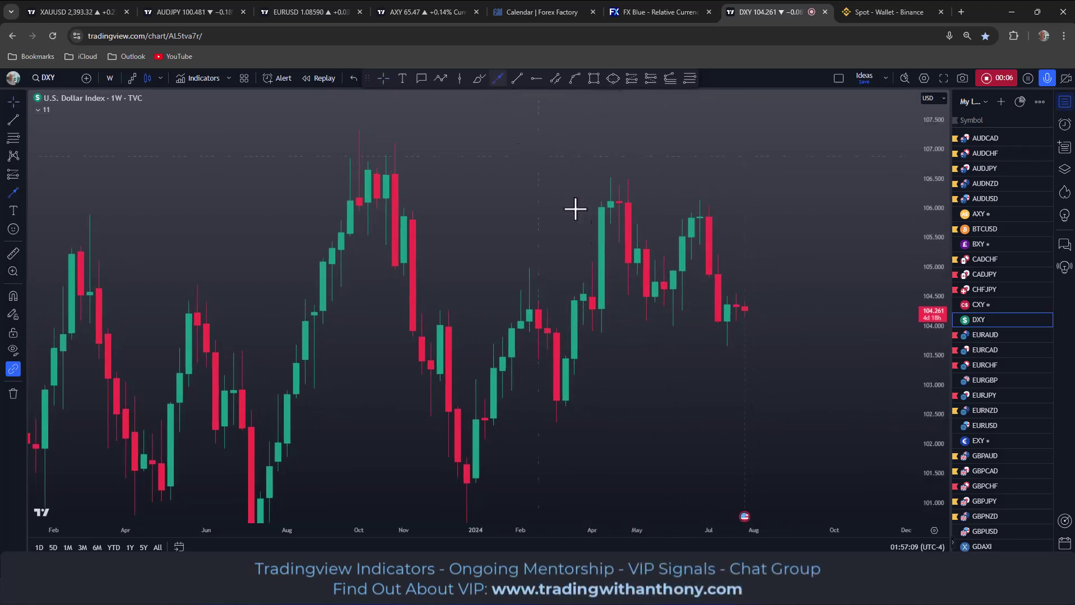
click(664, 328)
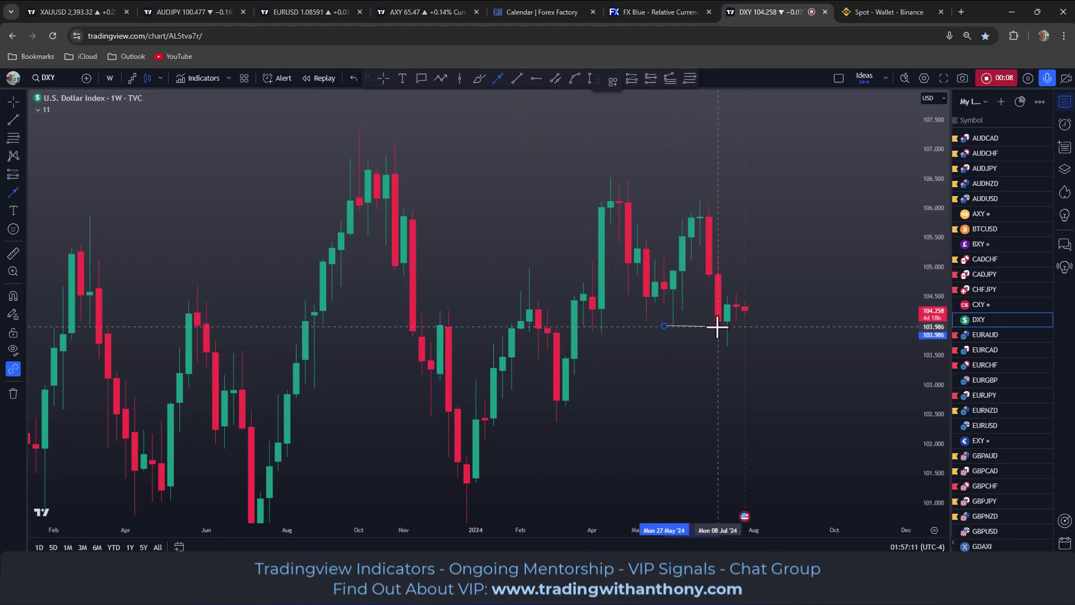
click(725, 326)
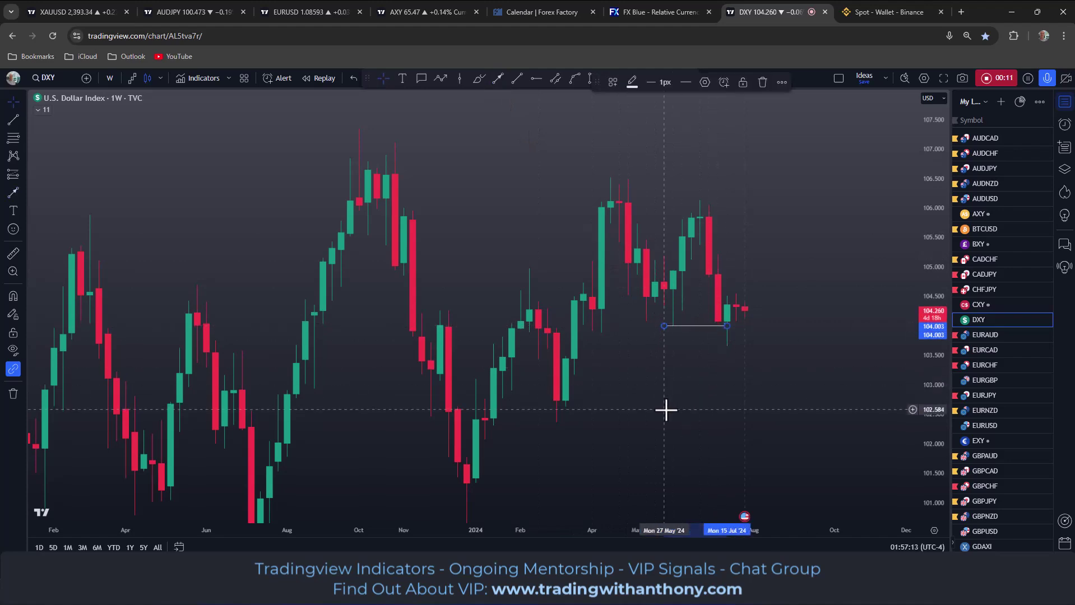
double_click(695, 326)
click(171, 332)
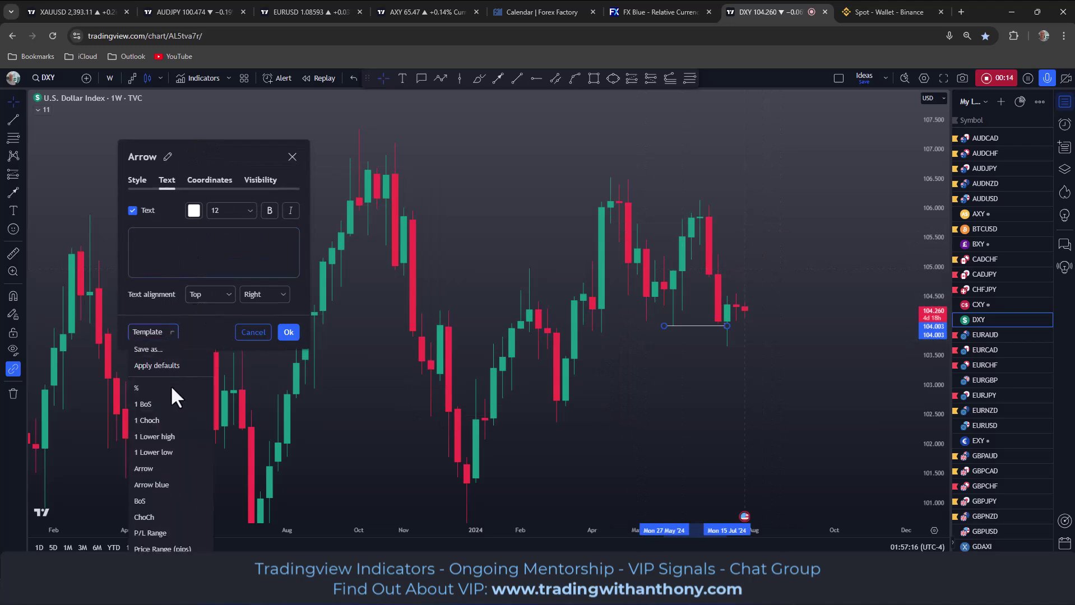
click(142, 404)
click(288, 332)
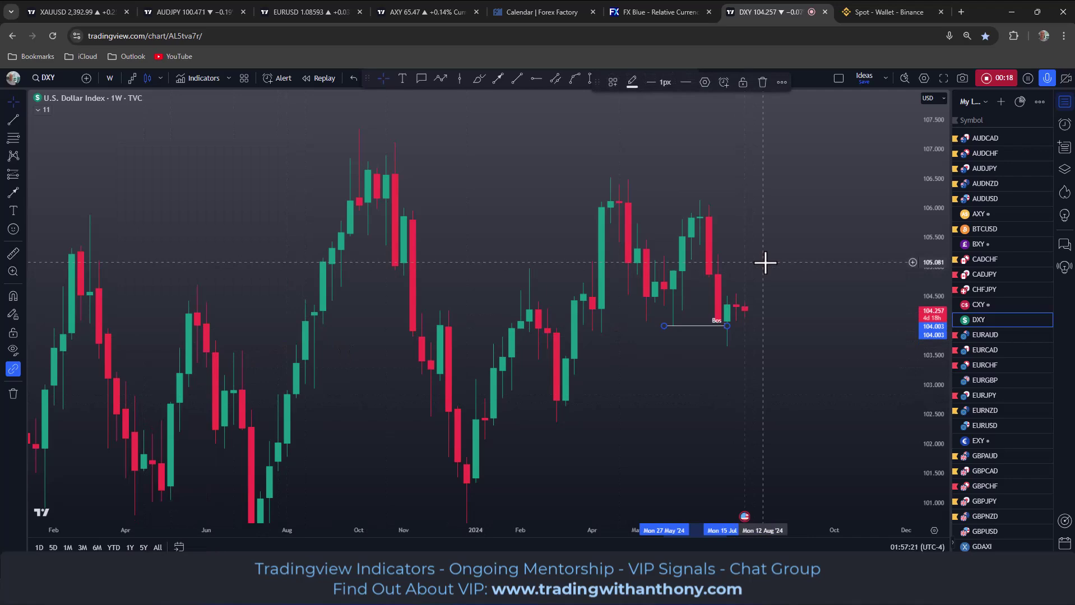
click(791, 234)
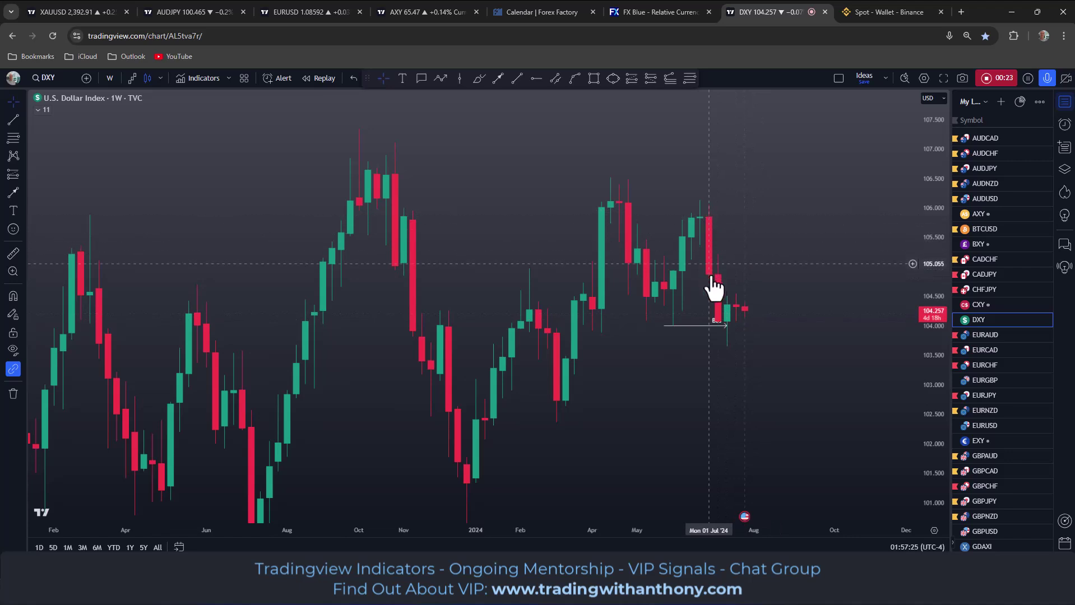
Draw a straight downward arrow from about 105.9 to 104.6.
click(498, 78)
click(736, 213)
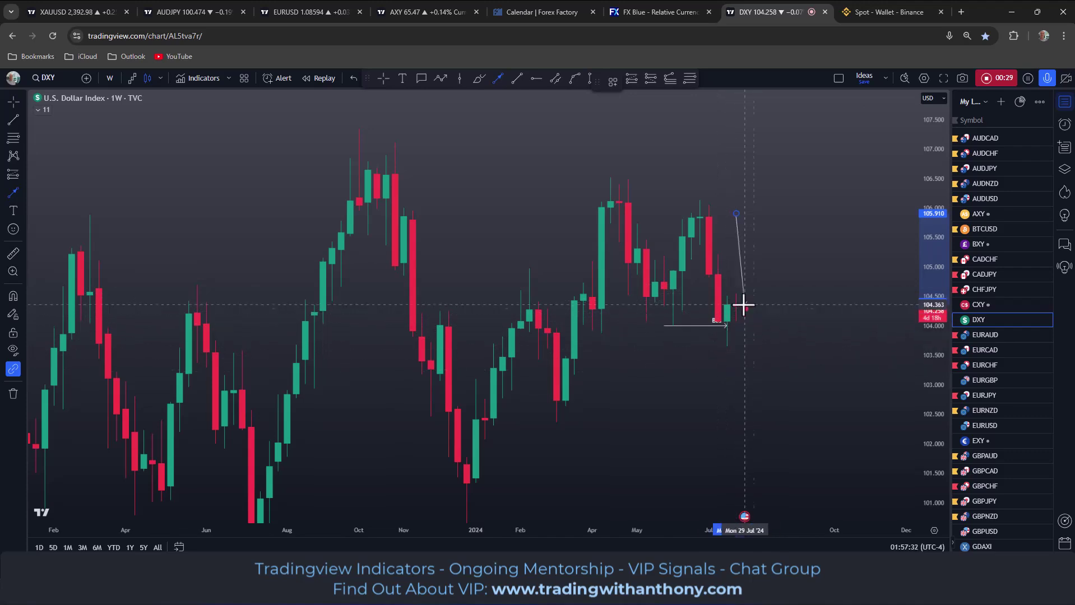
click(736, 288)
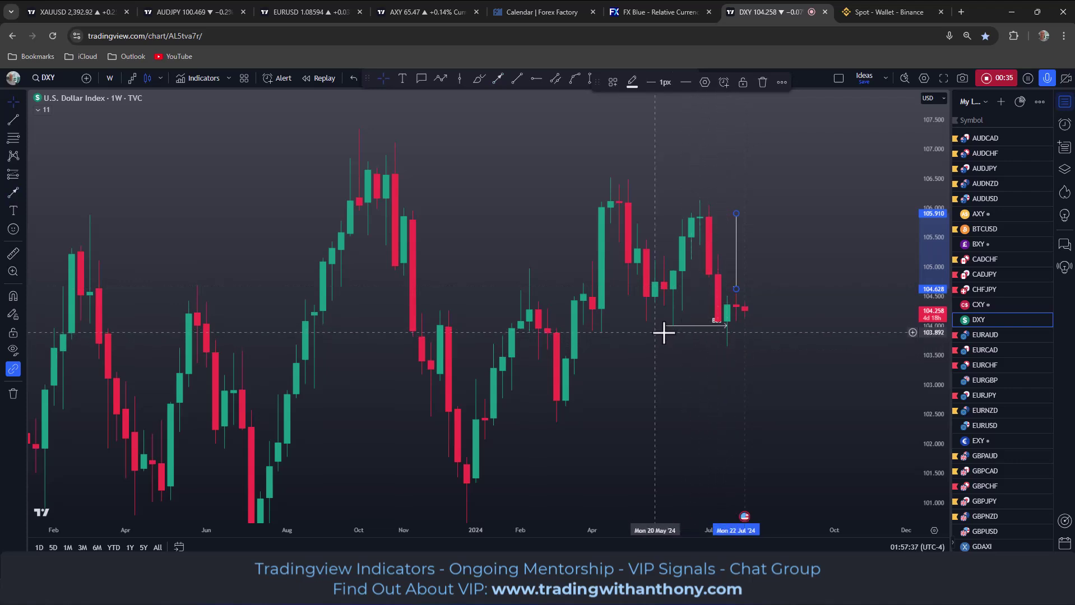
click(617, 154)
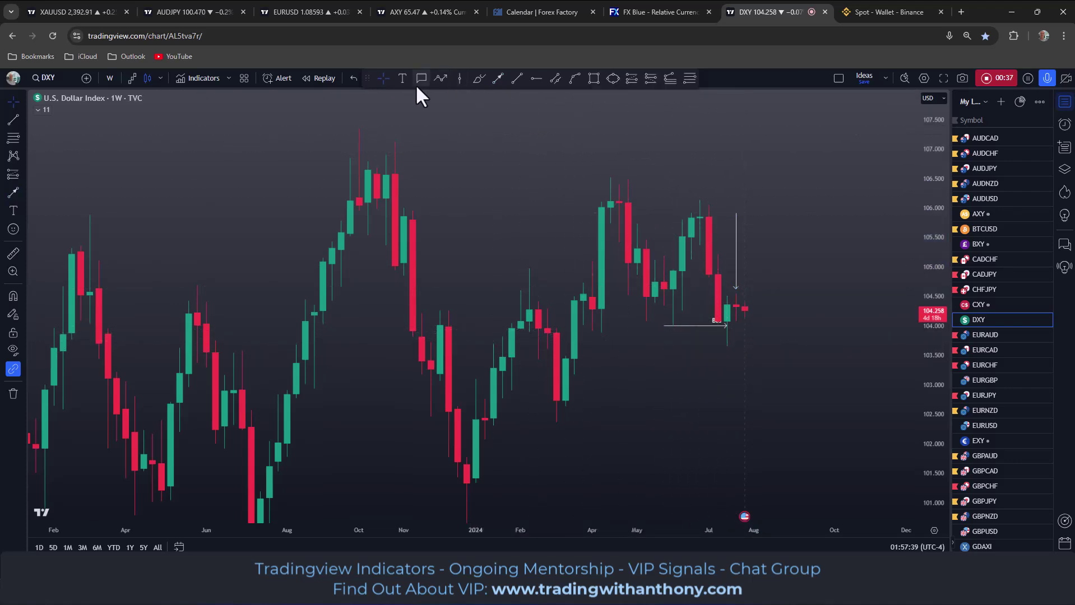
Place a text label below the Bos arrow near 103.9 and apply the 'Liquidity' text template.
click(400, 79)
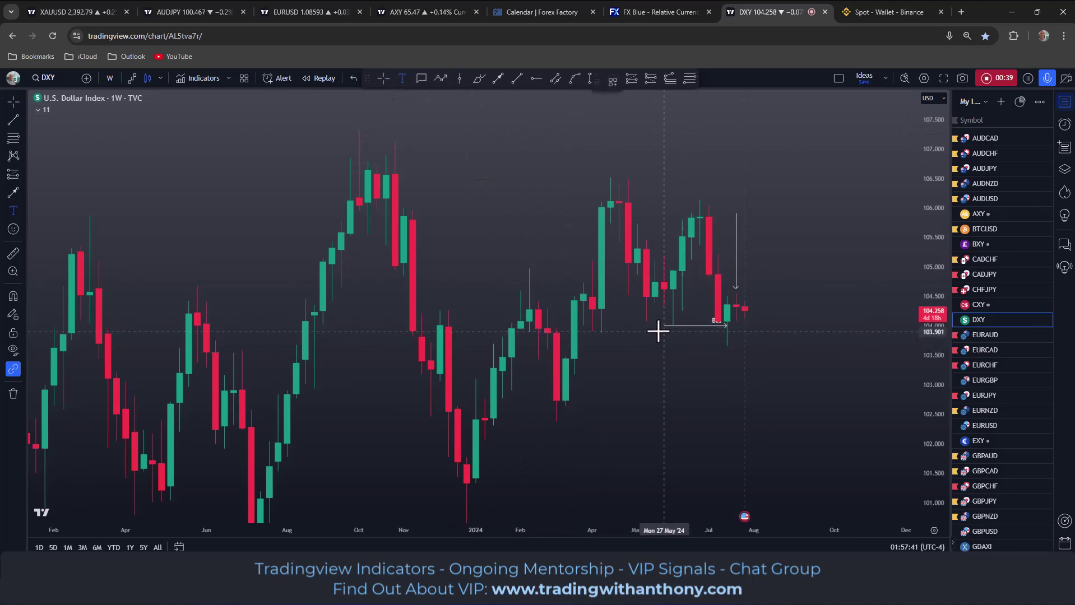
click(672, 334)
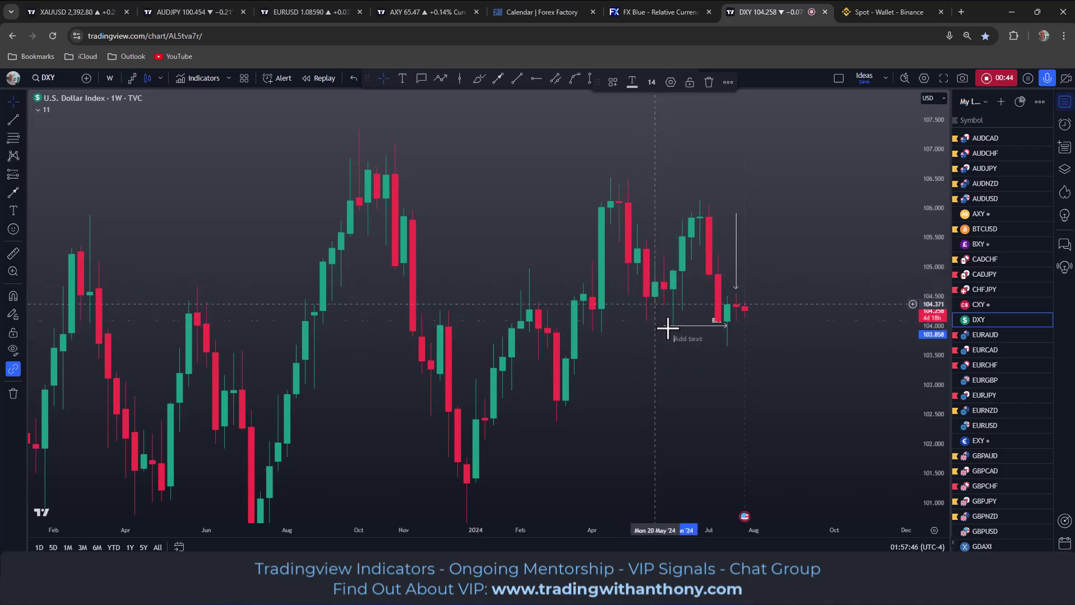
drag(598, 76, 525, 123)
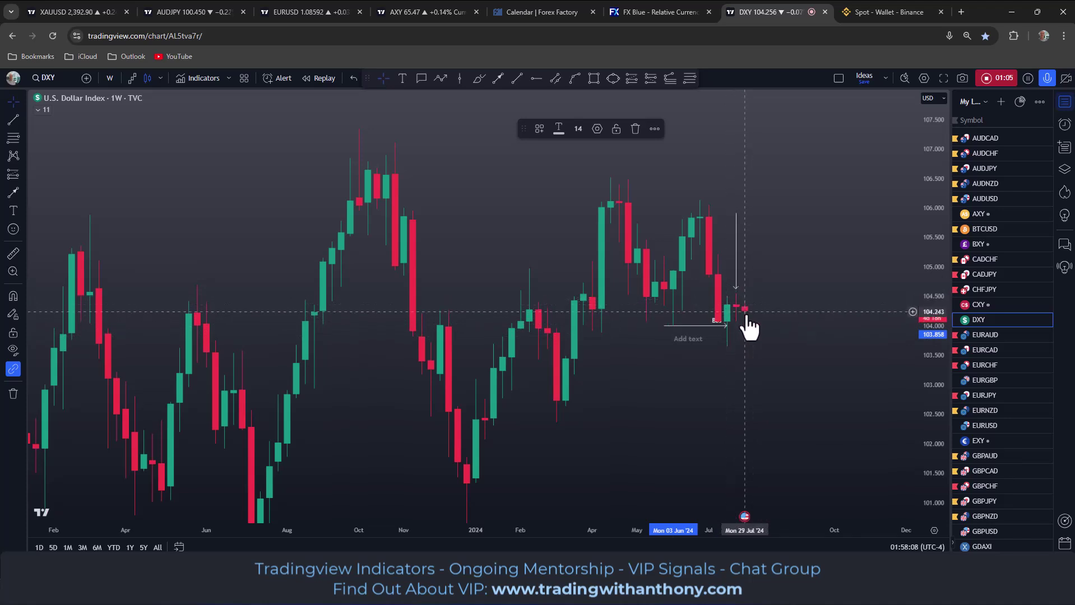
click(596, 129)
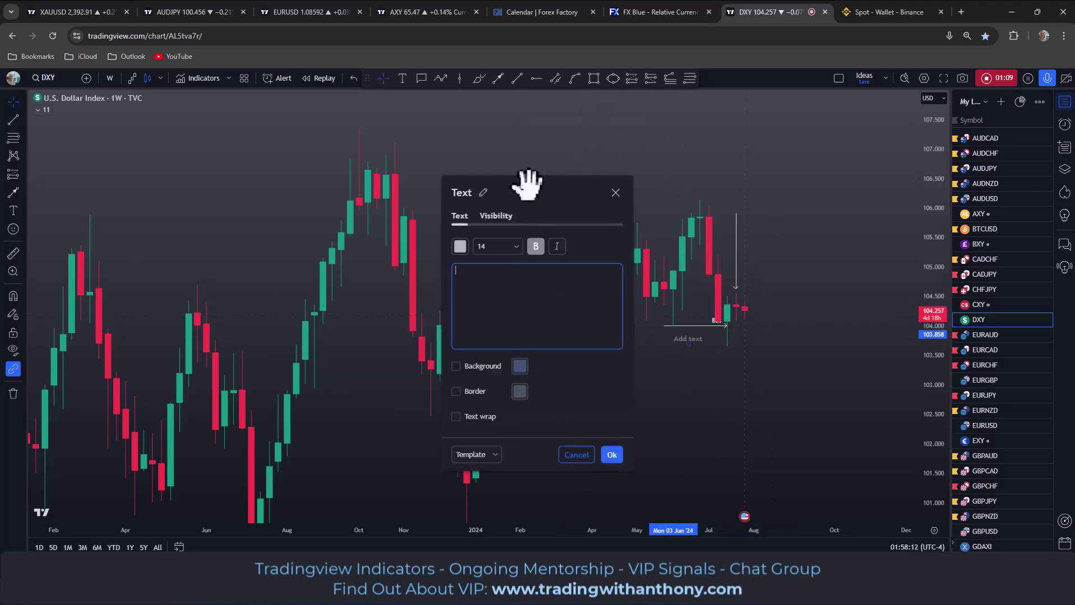
drag(543, 188, 311, 118)
click(264, 385)
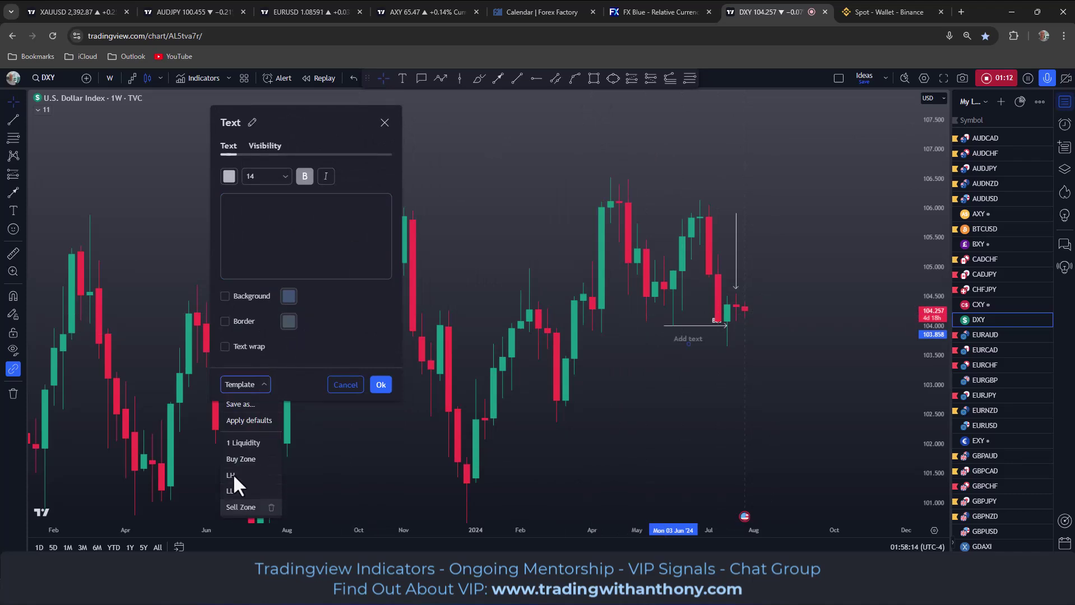
click(380, 385)
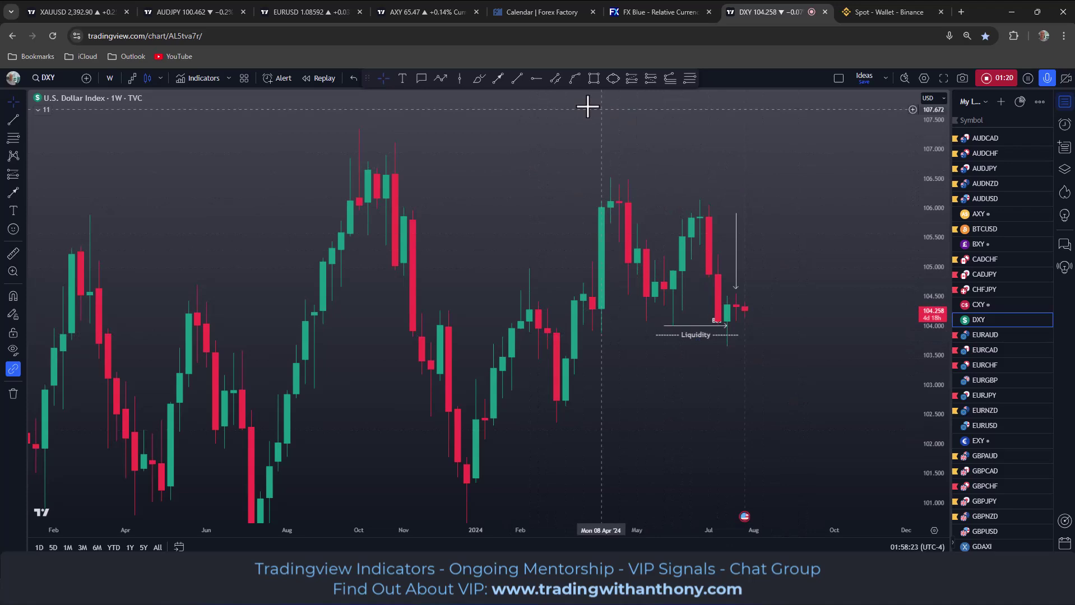
Draw a descending channel with an upper line from the April high and a lower line from the May low.
click(517, 79)
click(619, 168)
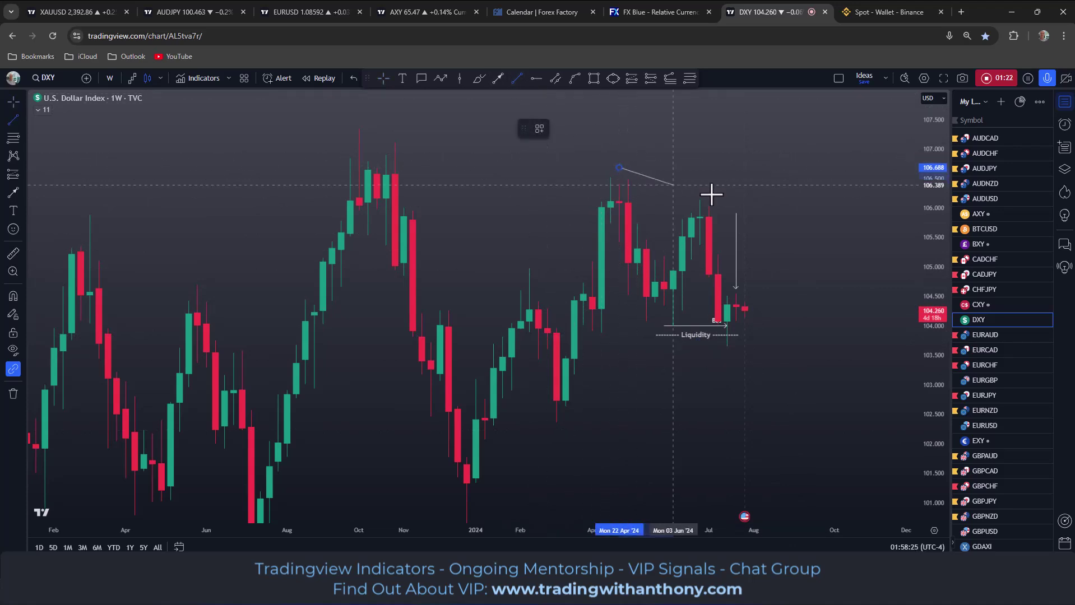
click(782, 230)
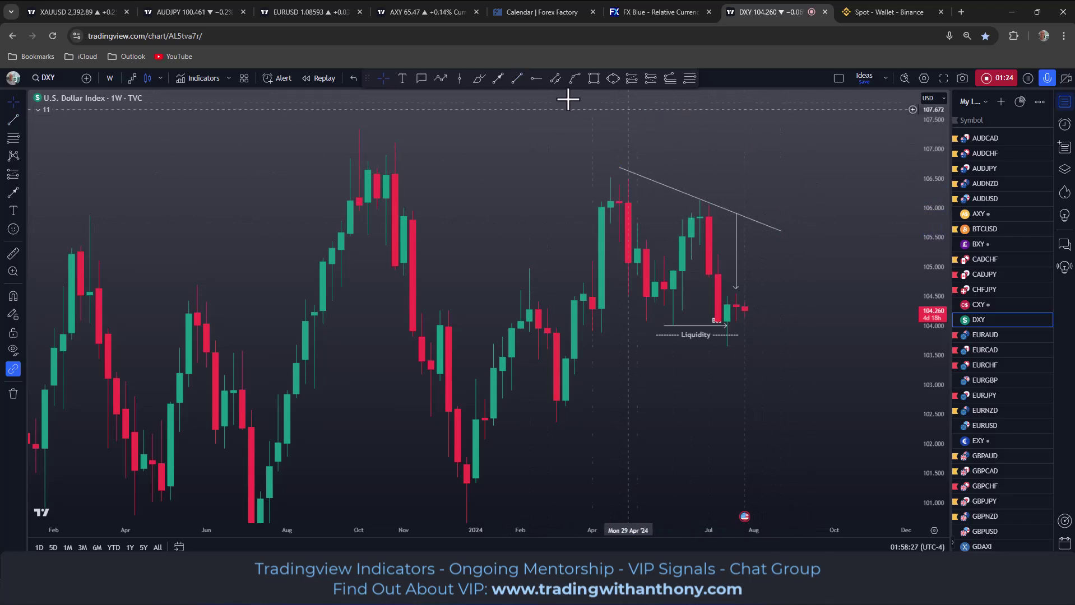
click(515, 81)
click(636, 317)
click(754, 357)
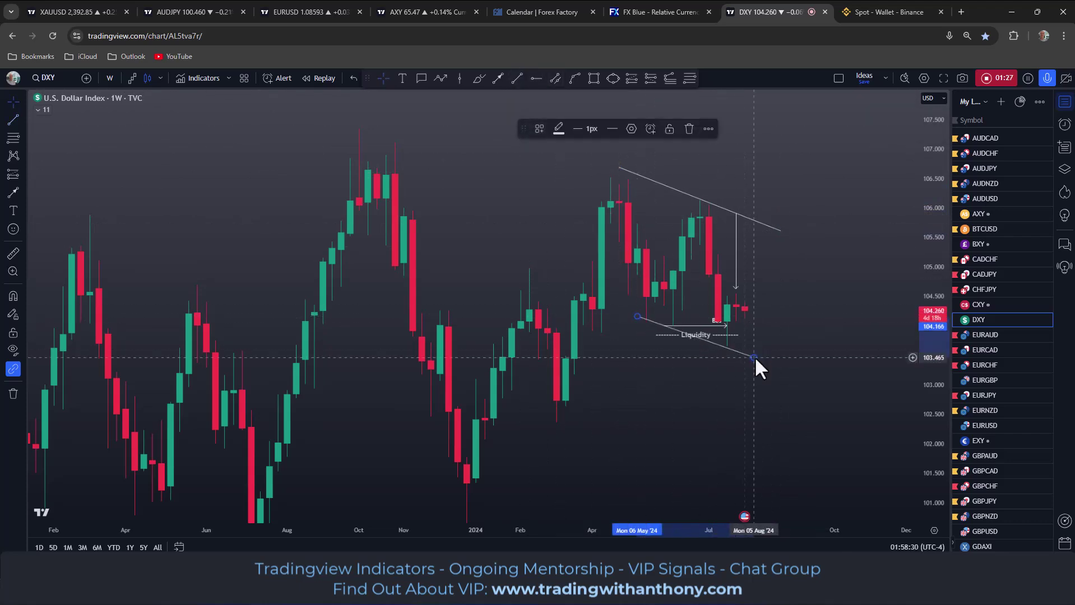
click(797, 185)
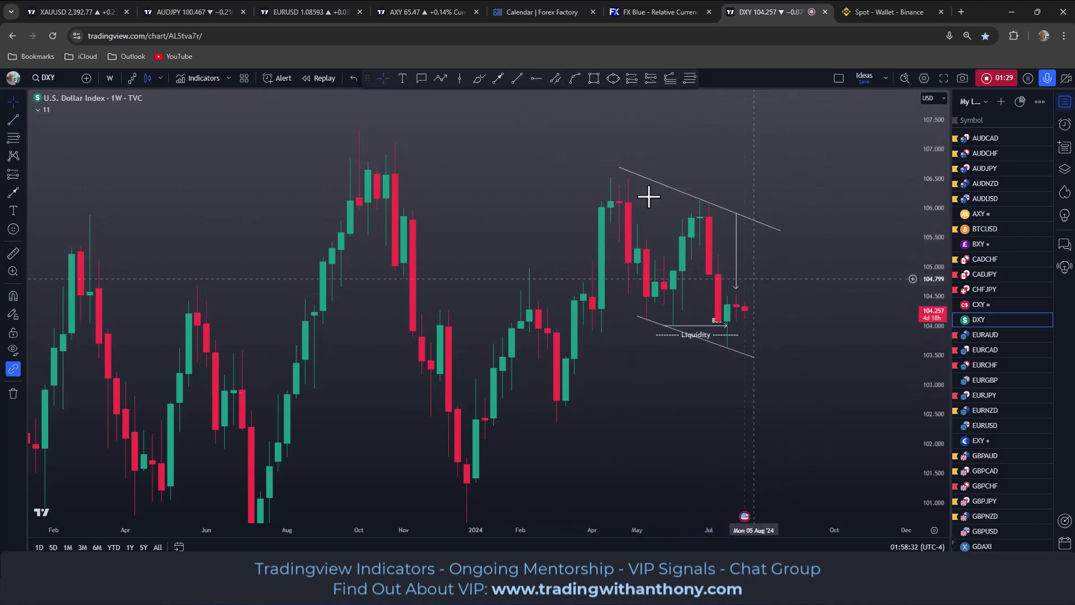
Switch DXY to the daily interval and rescale the price axis to enlarge the candles.
click(110, 78)
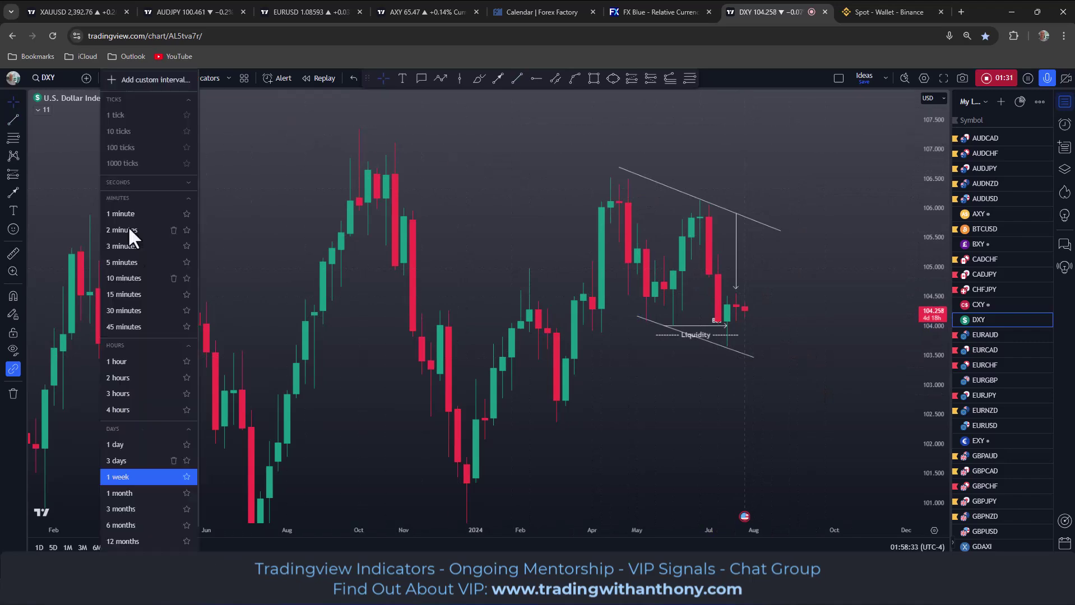
click(122, 443)
drag(930, 448, 930, 306)
scroll(866, 252, down, 2)
drag(840, 218, 813, 285)
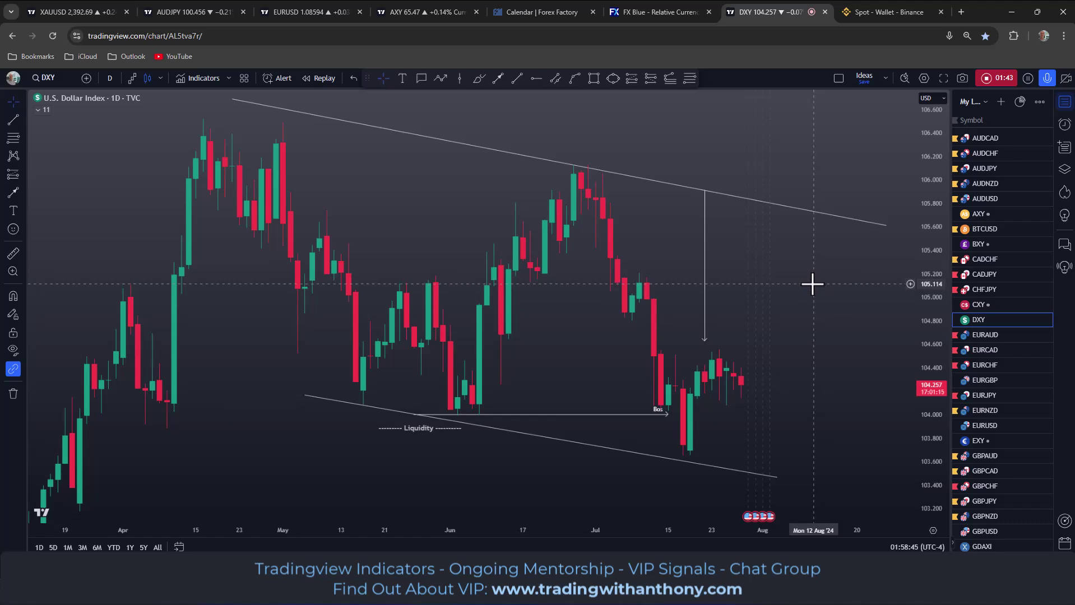
Move the Bos arrow to start in early July, with the Liquidity label directly beneath it.
drag(414, 414, 610, 414)
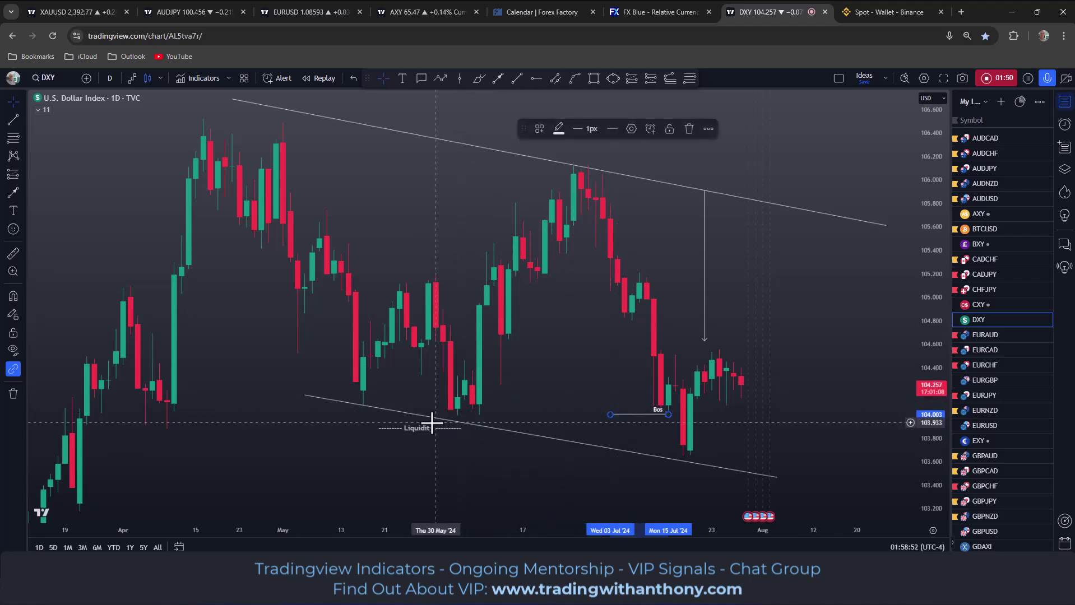
click(421, 427)
drag(420, 427, 639, 428)
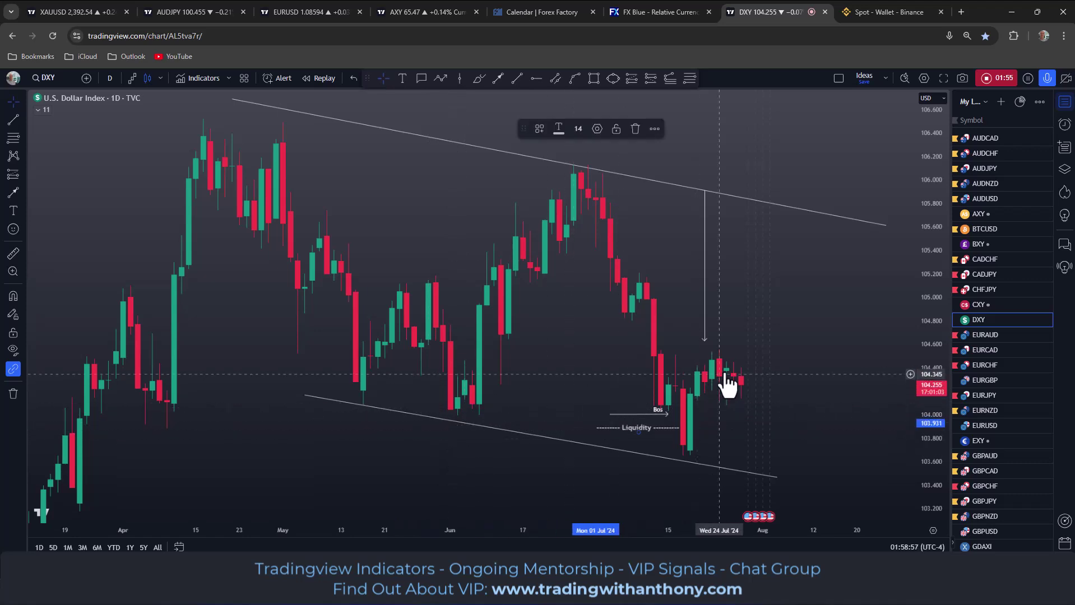
mouse_move(816, 293)
mouse_down()
mouse_move(808, 286)
mouse_move(795, 340)
mouse_up()
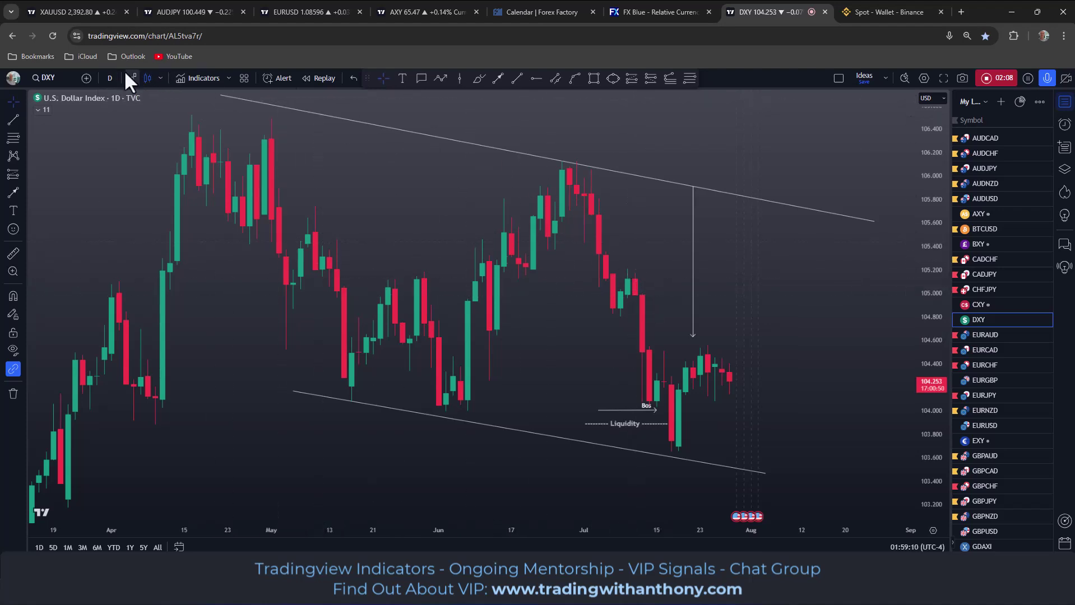
Switch the chart to the 4h interval and stretch its price scale.
click(110, 77)
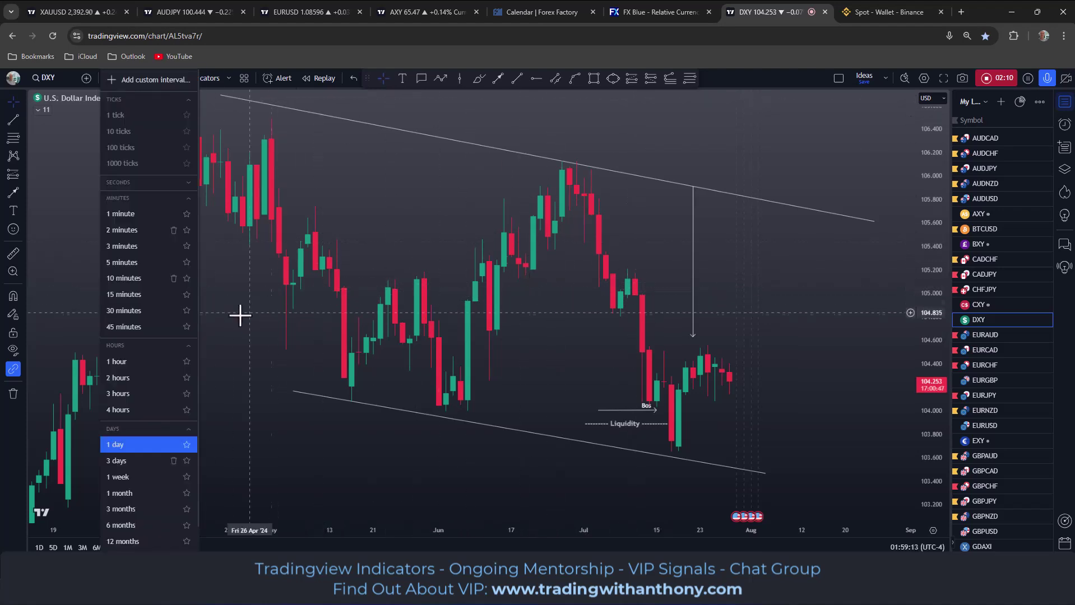
click(119, 409)
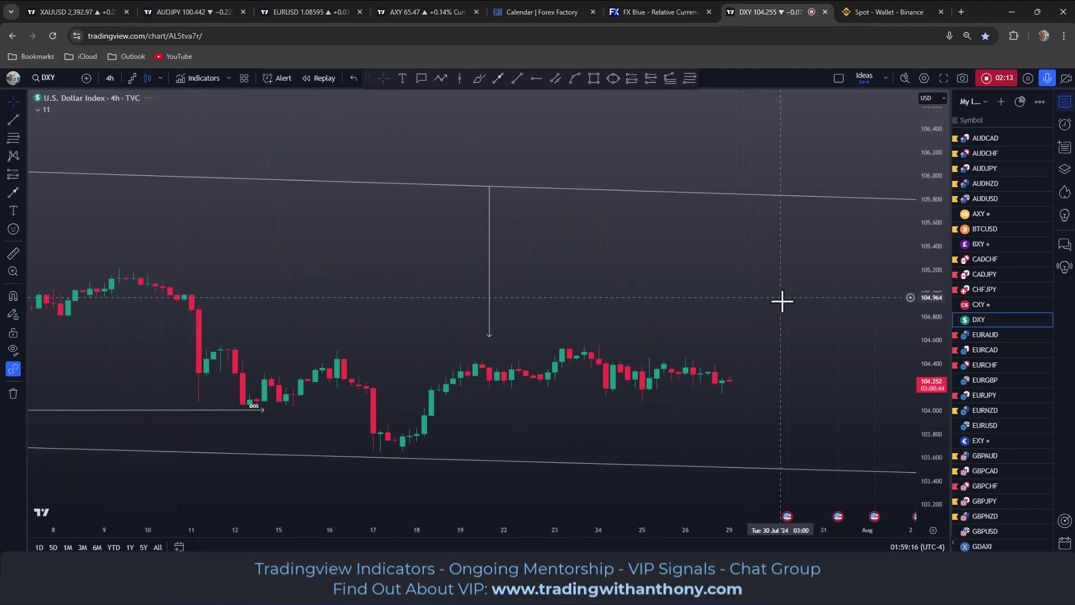
drag(923, 385, 909, 245)
scroll(715, 215, down, 2)
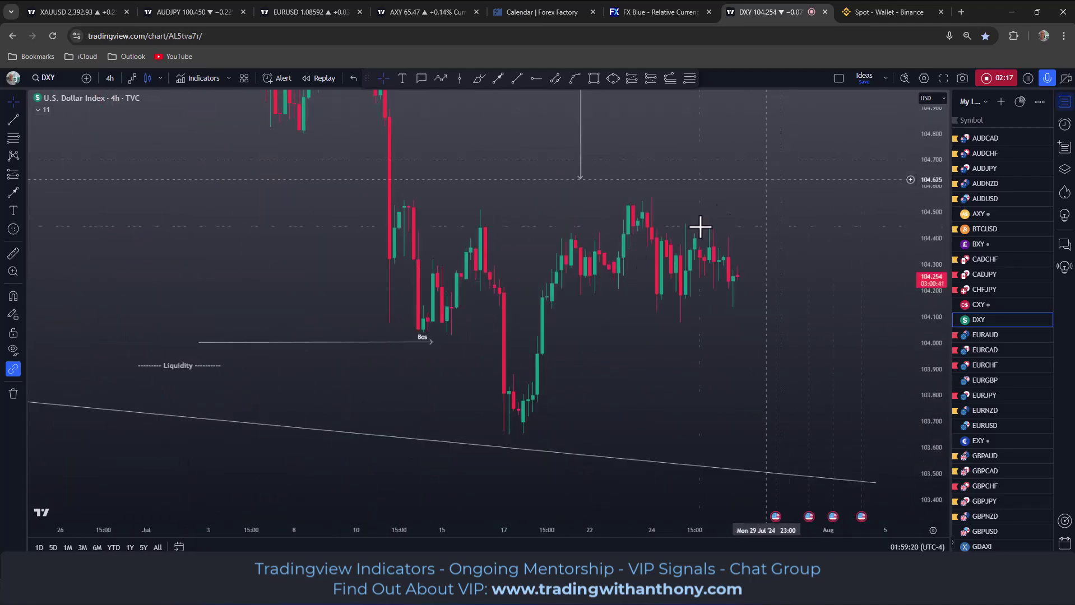
Move the Bos line to the 4h break level, apply the Arrow preset, and shorten it.
click(315, 342)
drag(318, 340, 352, 347)
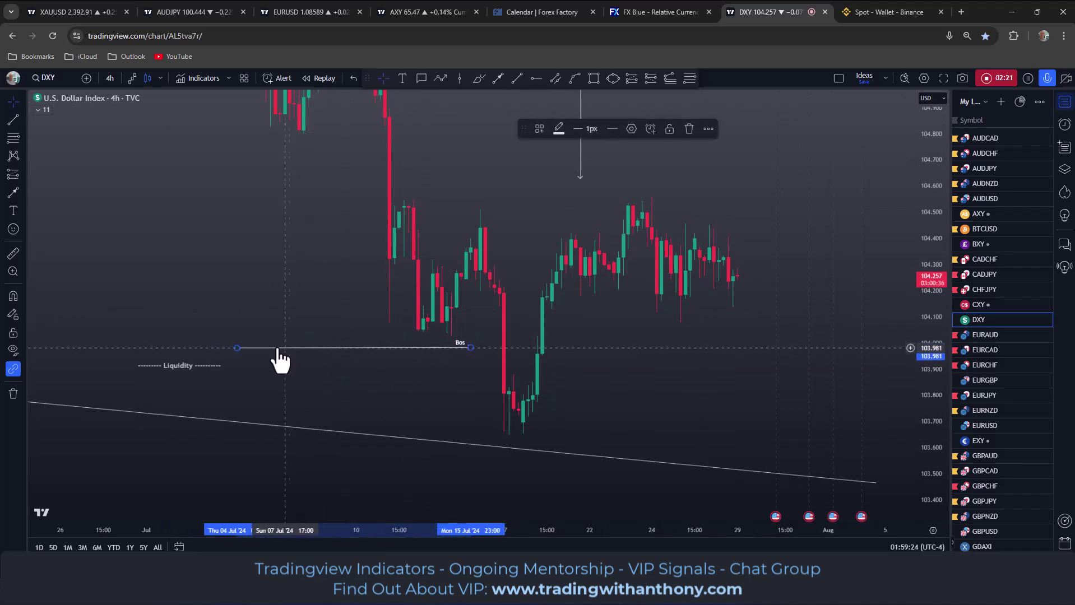
drag(246, 345, 356, 352)
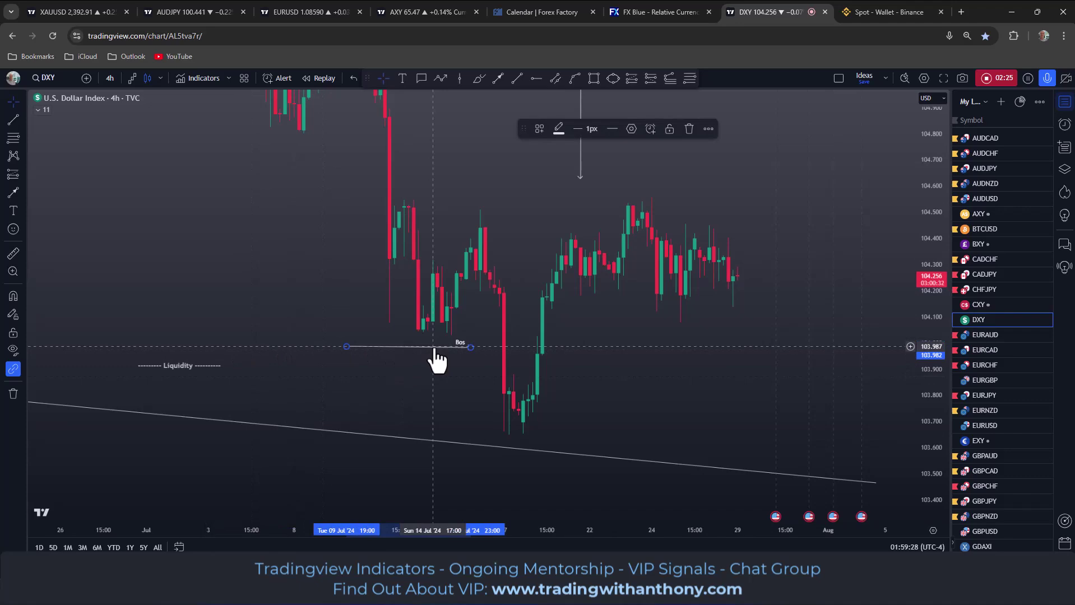
drag(433, 353, 463, 334)
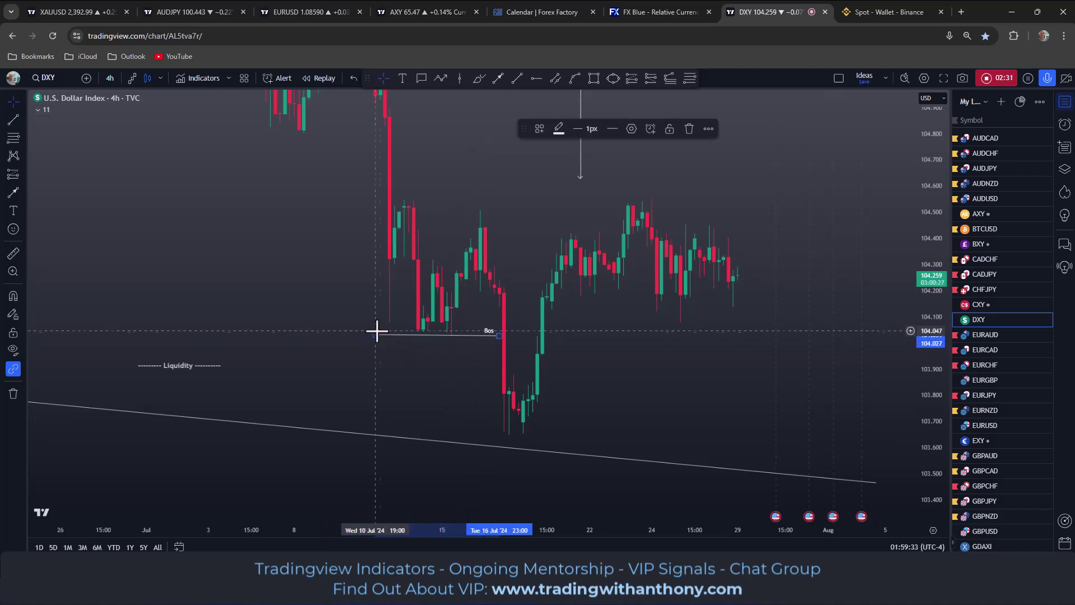
double_click(375, 335)
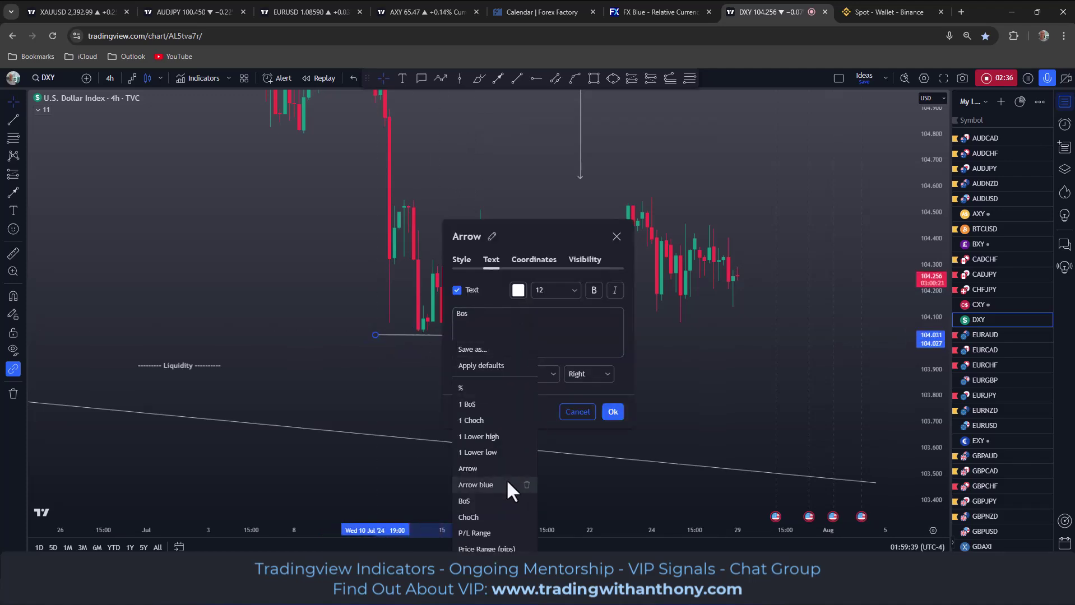
click(474, 465)
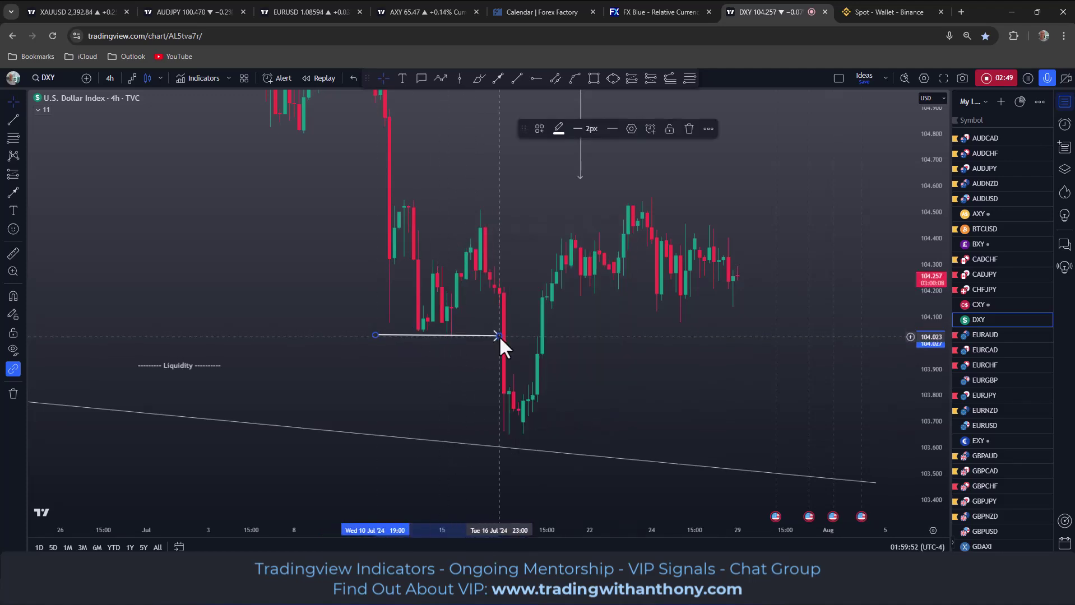
drag(481, 335, 465, 333)
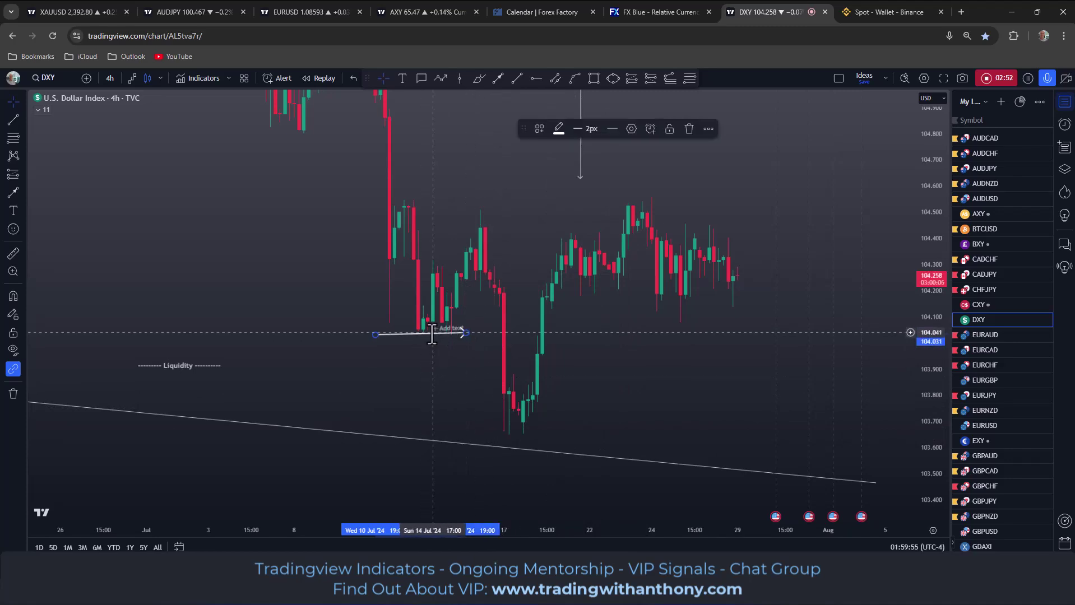
drag(374, 335, 399, 333)
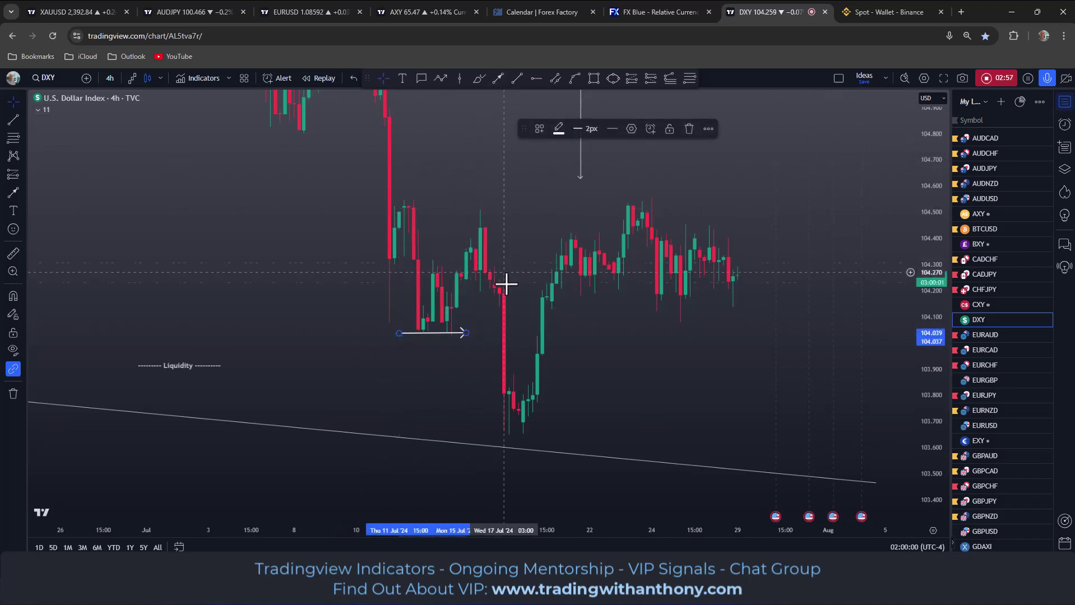
Draw a downward arrow into the 17 July low and move the Liquidity label beside it.
click(498, 78)
drag(480, 319, 490, 428)
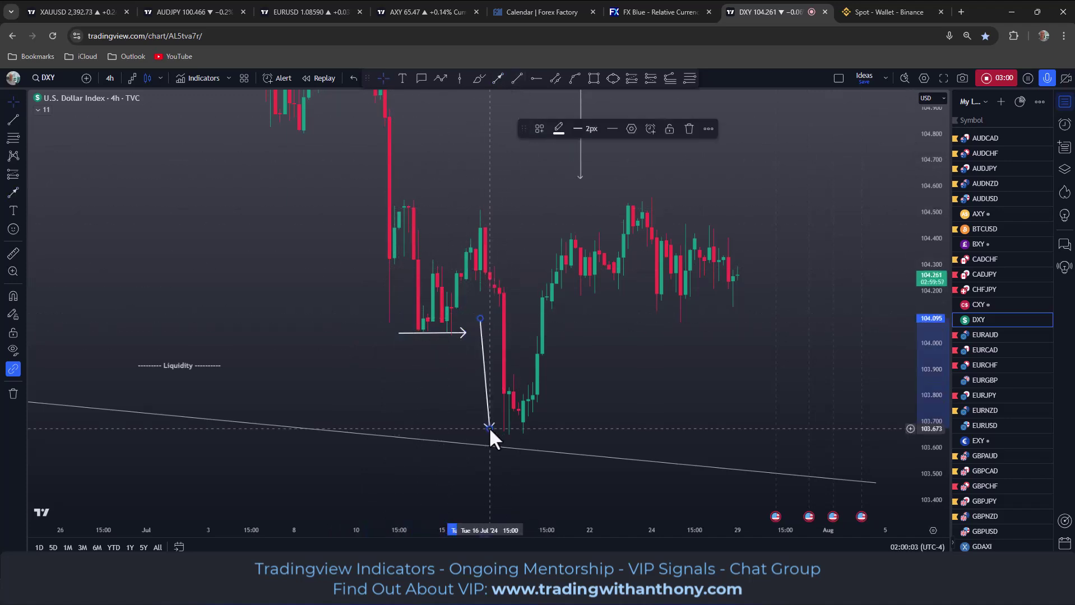
drag(187, 364, 445, 372)
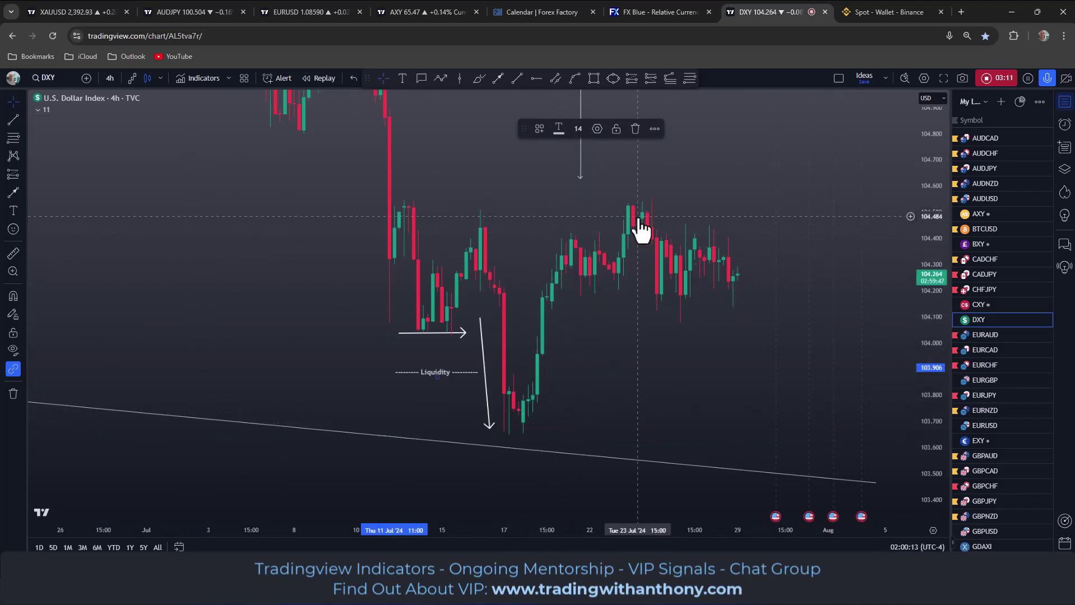
click(784, 291)
drag(784, 291, 782, 331)
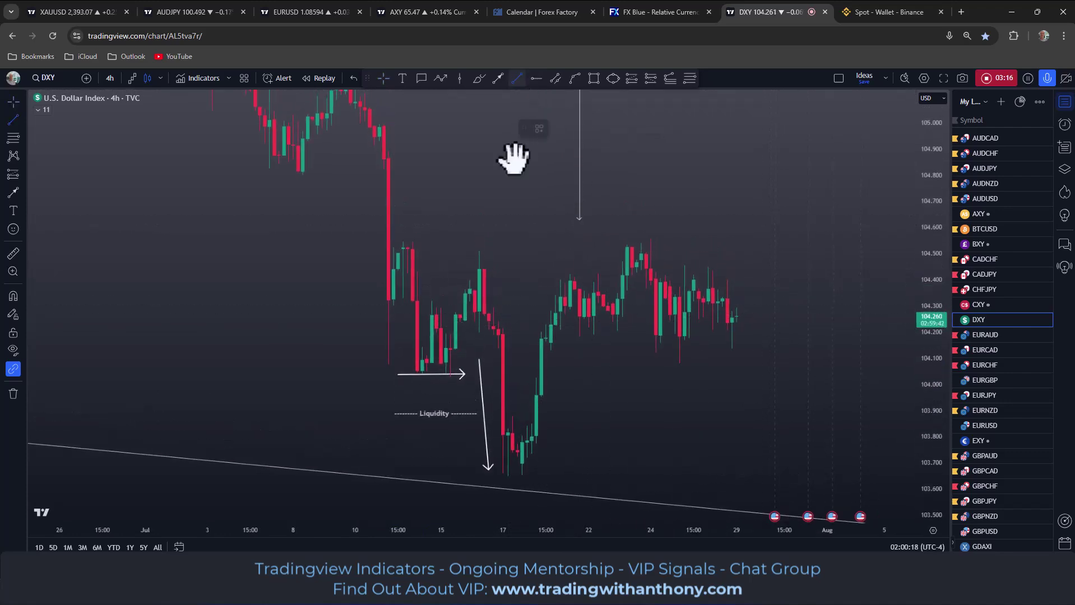
Draw a horizontal line across the highs from 11 Jul to 23 Jul near 104.55.
click(401, 242)
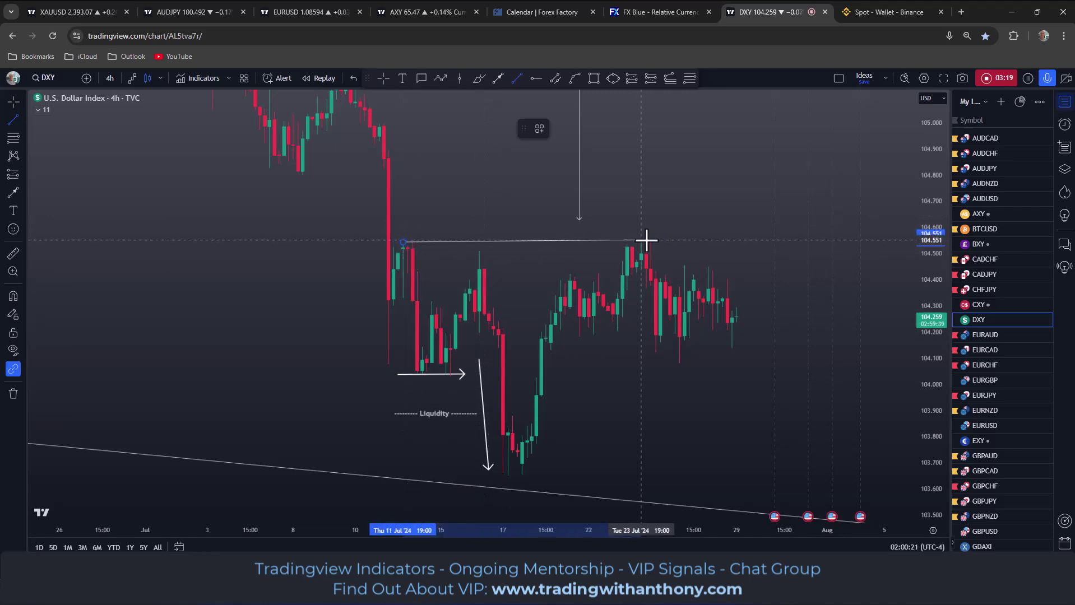
click(648, 244)
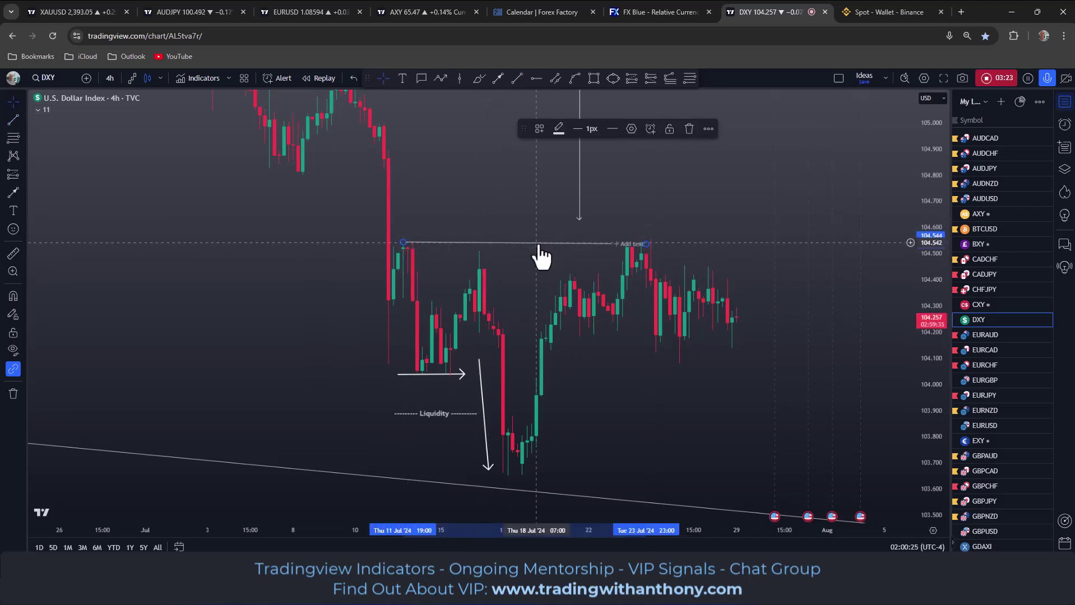
drag(538, 243, 534, 242)
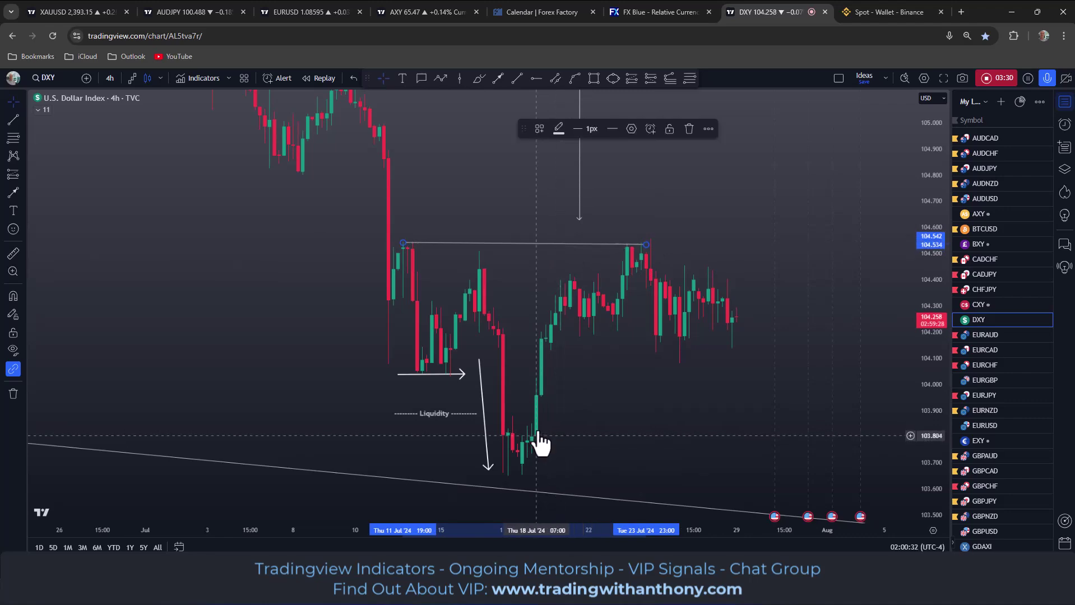
Draw a box spanning about 103.85–103.95 from the 18 Jul candle and apply the '1 Imbalance' template.
click(593, 78)
click(535, 424)
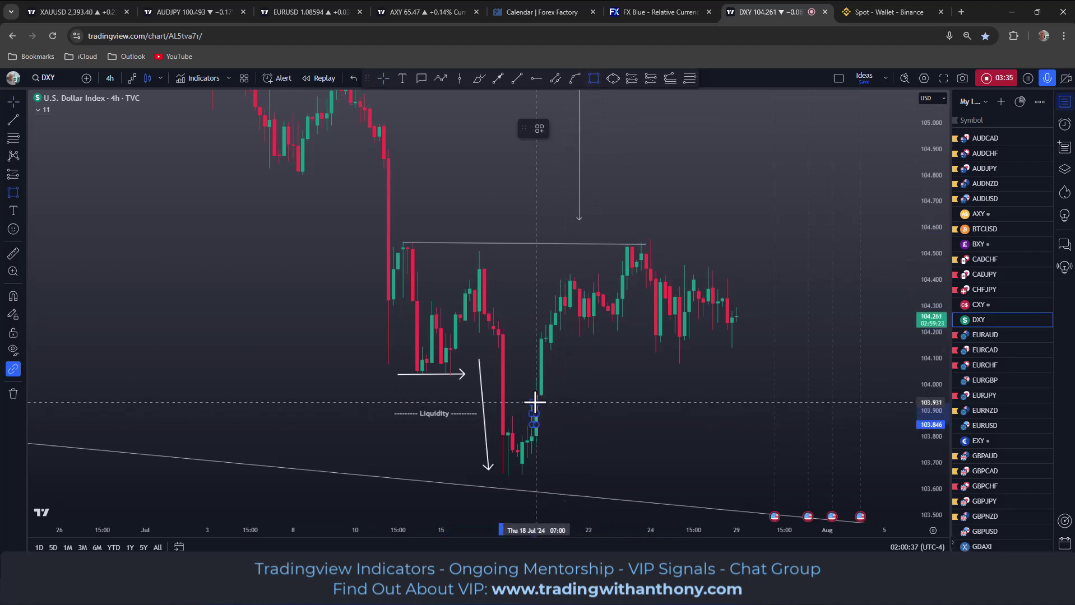
click(775, 396)
double_click(653, 410)
click(286, 390)
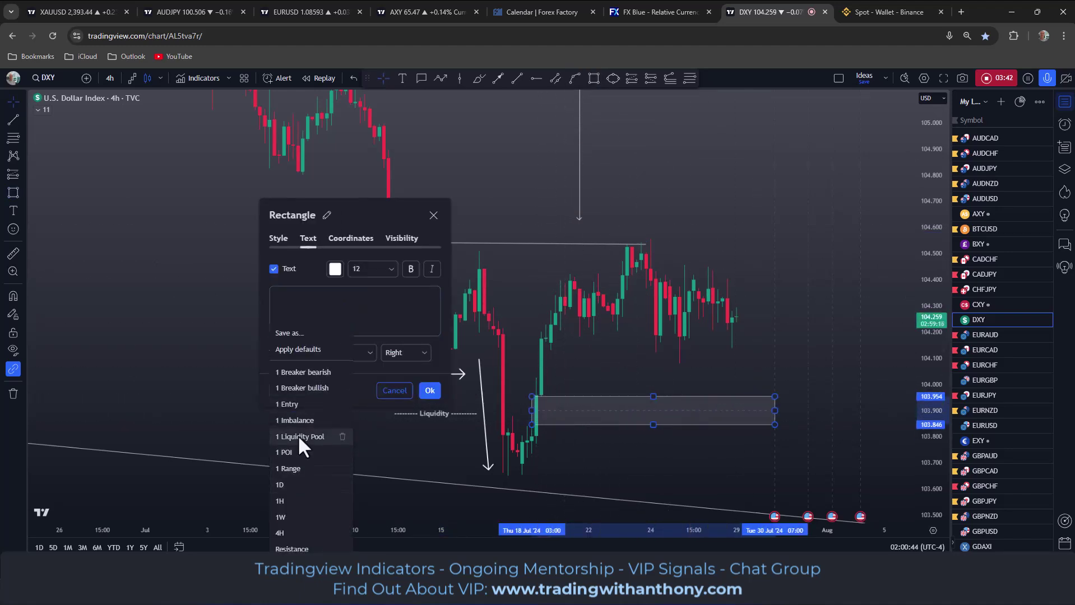
click(295, 420)
click(429, 391)
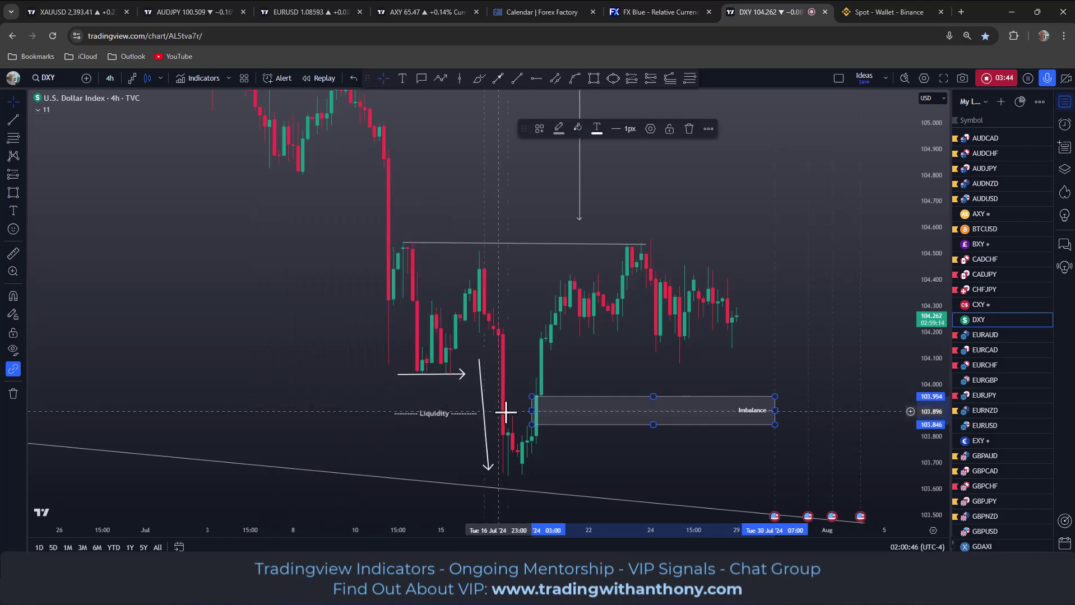
click(583, 365)
scroll(564, 396, up, 1)
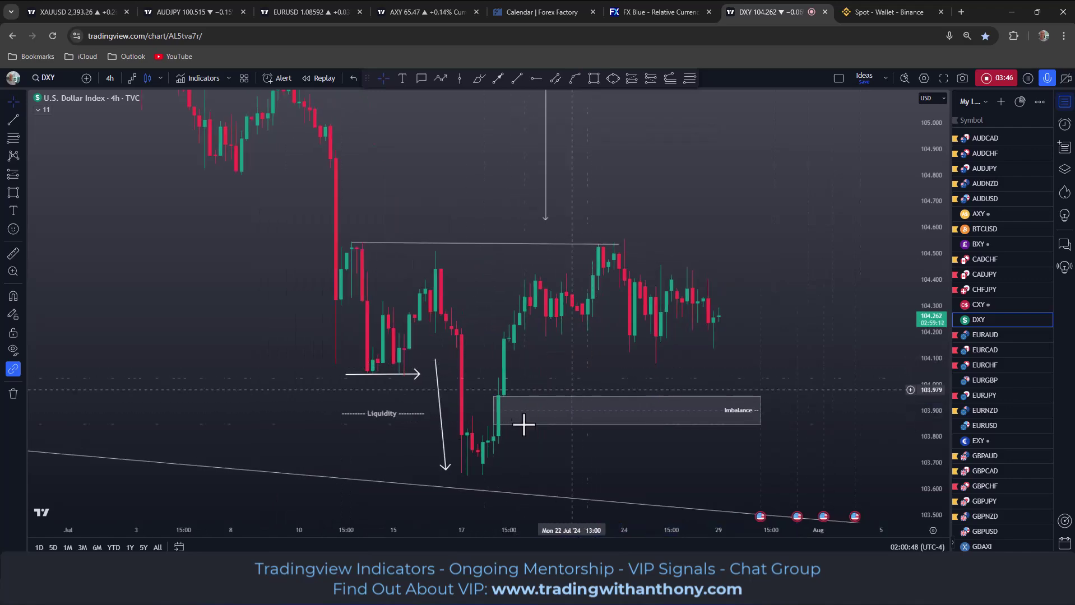
click(498, 424)
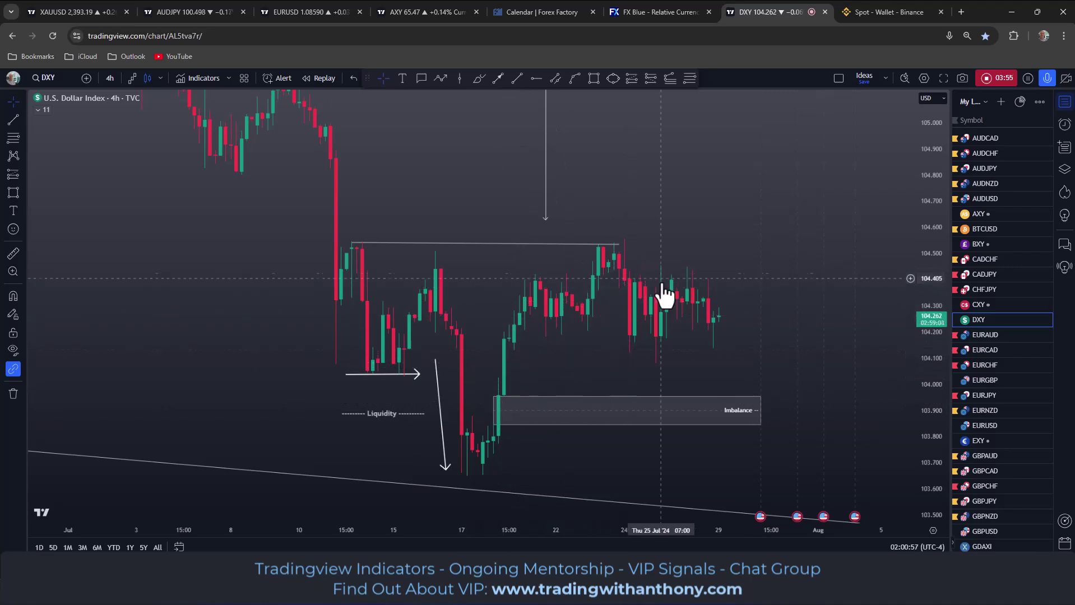
drag(751, 216, 741, 215)
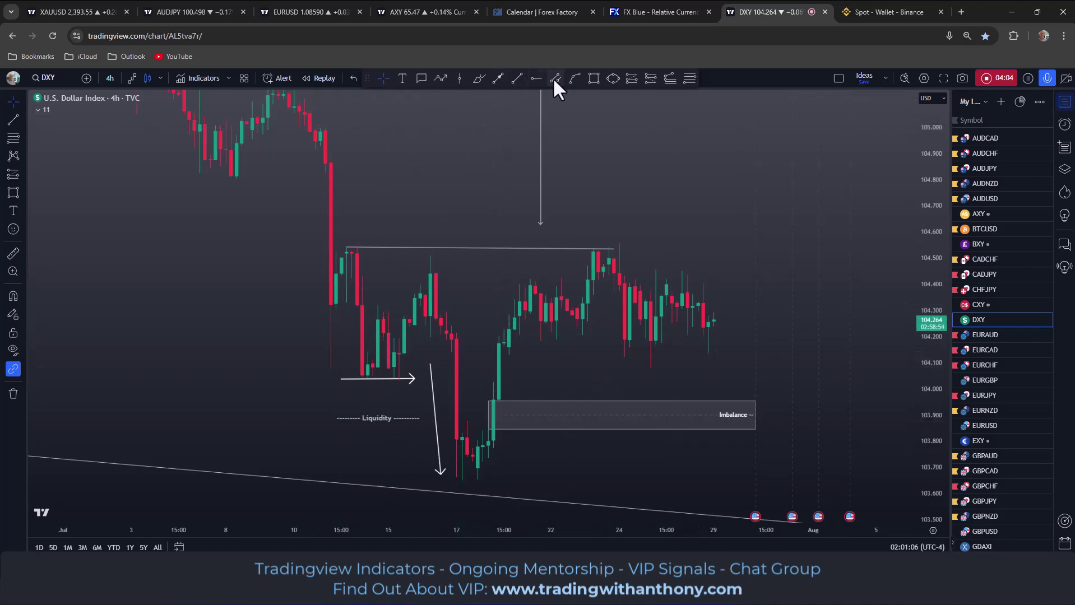
Draw a curved arrow sweeping from below the 17 July low up toward late July.
click(574, 78)
click(325, 469)
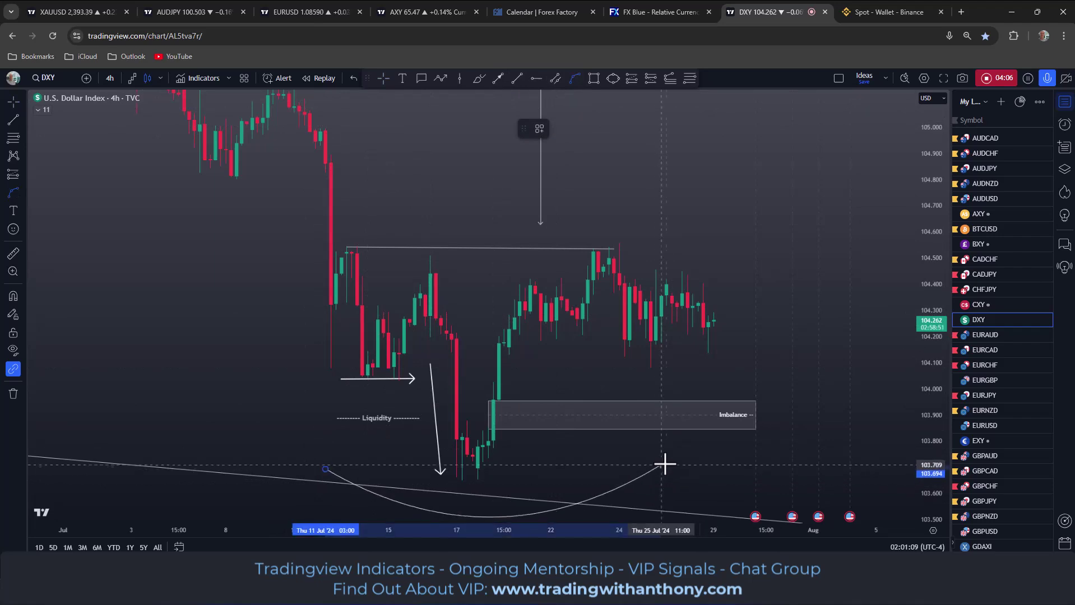
click(666, 457)
drag(782, 311, 764, 272)
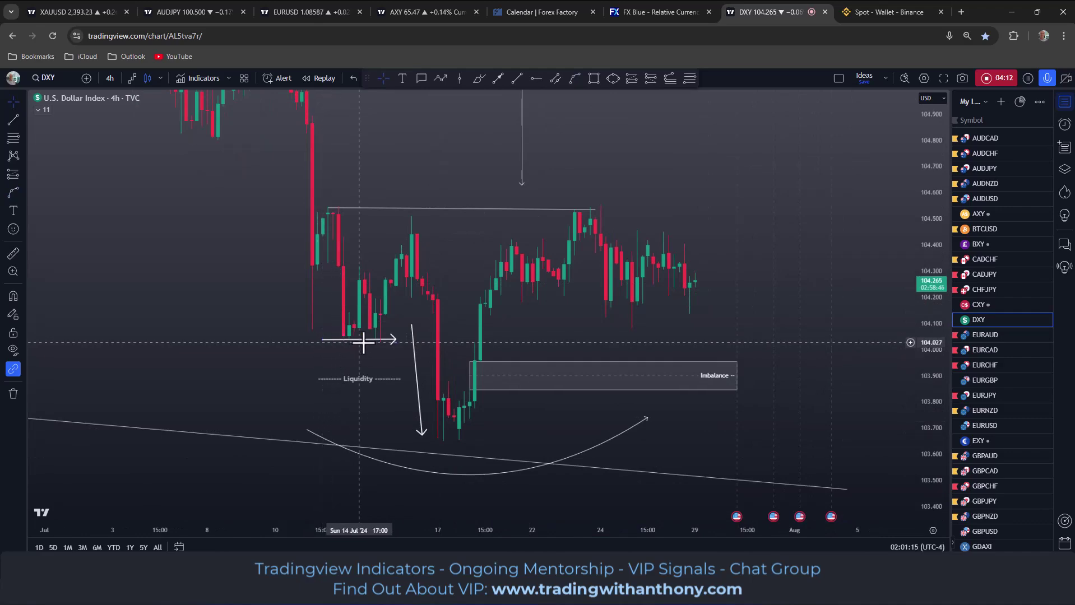
Select the horizontal arrow, then draw a stray trend line and delete it.
click(397, 341)
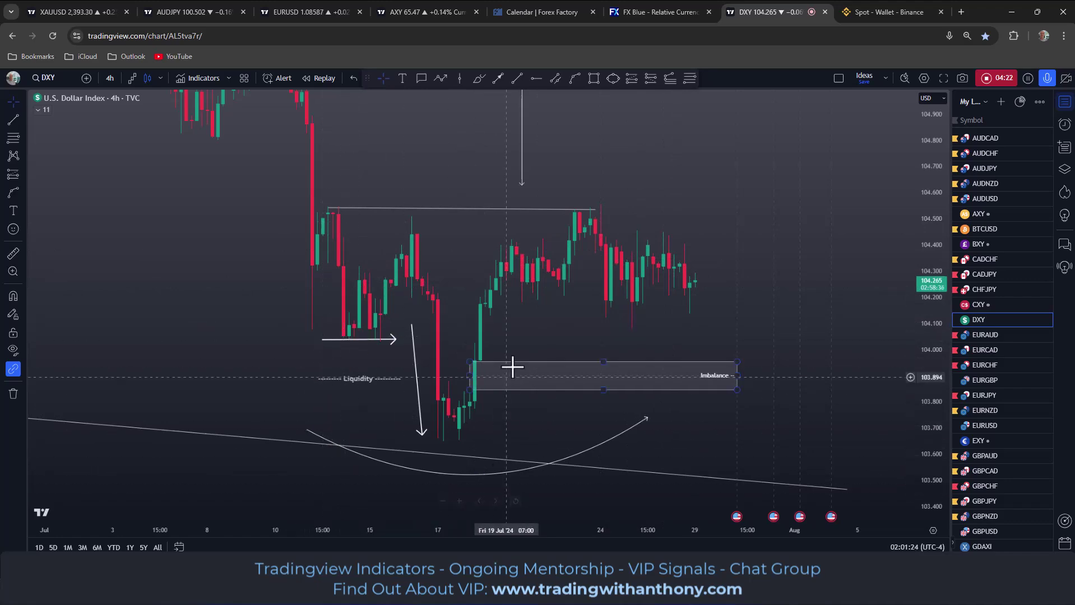
click(498, 78)
click(691, 329)
click(791, 240)
key(Delete)
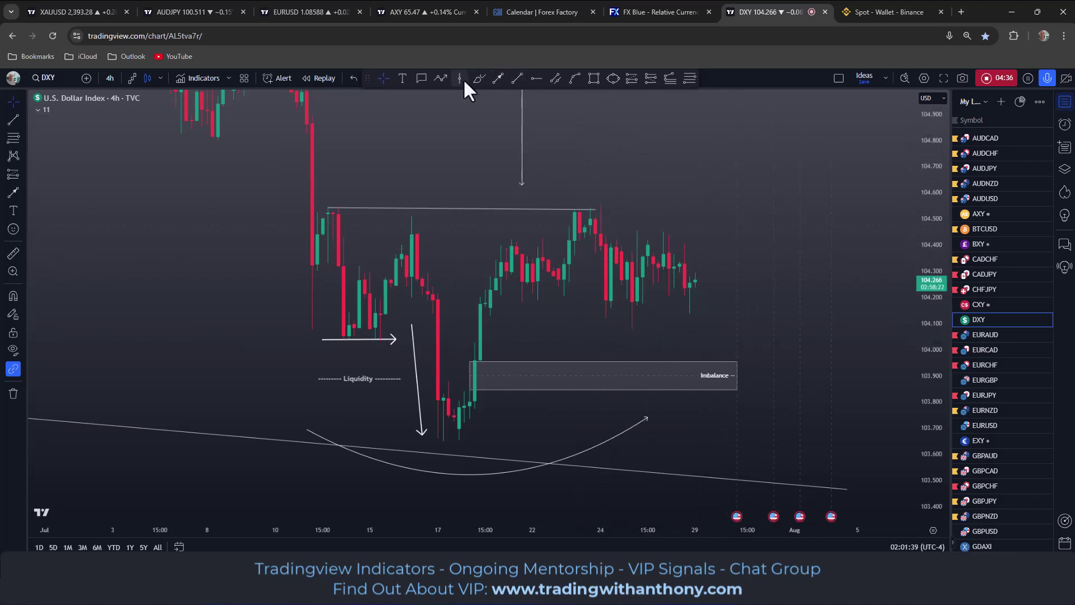
click(517, 78)
click(622, 334)
click(711, 305)
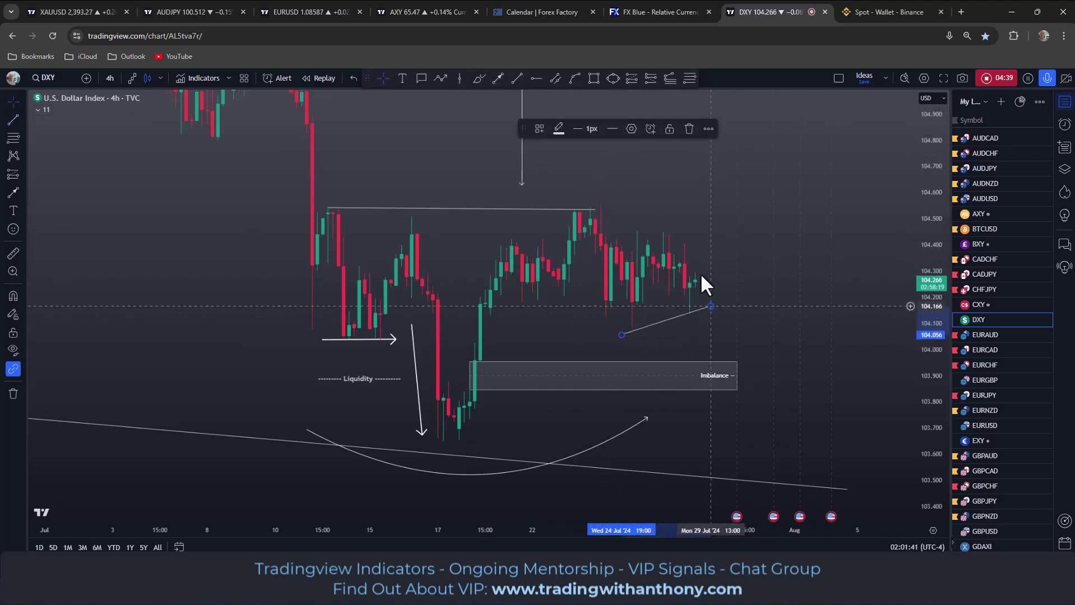
click(517, 78)
click(590, 200)
click(711, 256)
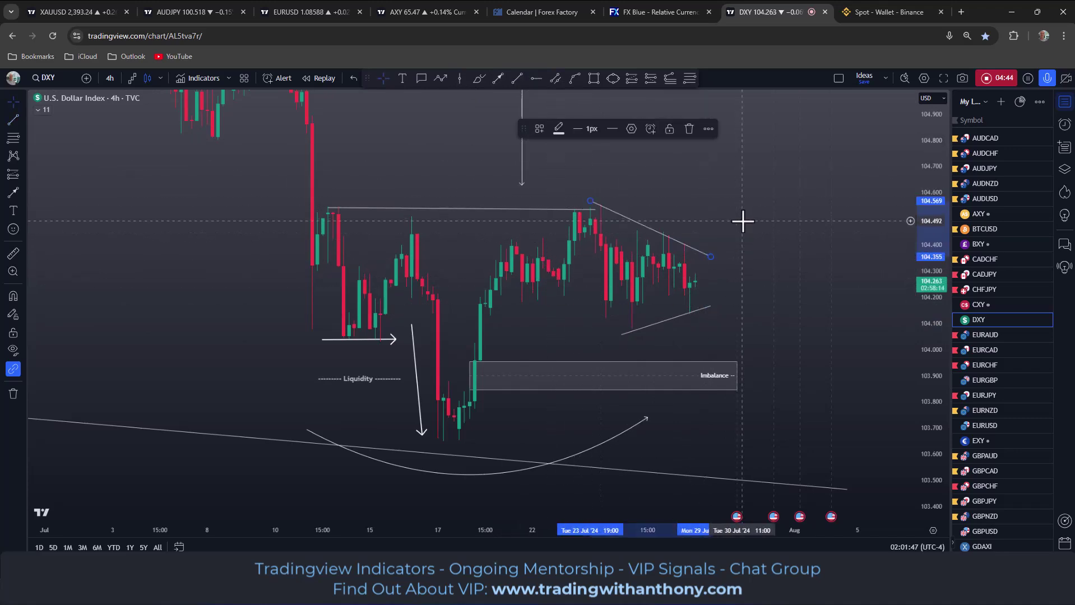
key(Delete)
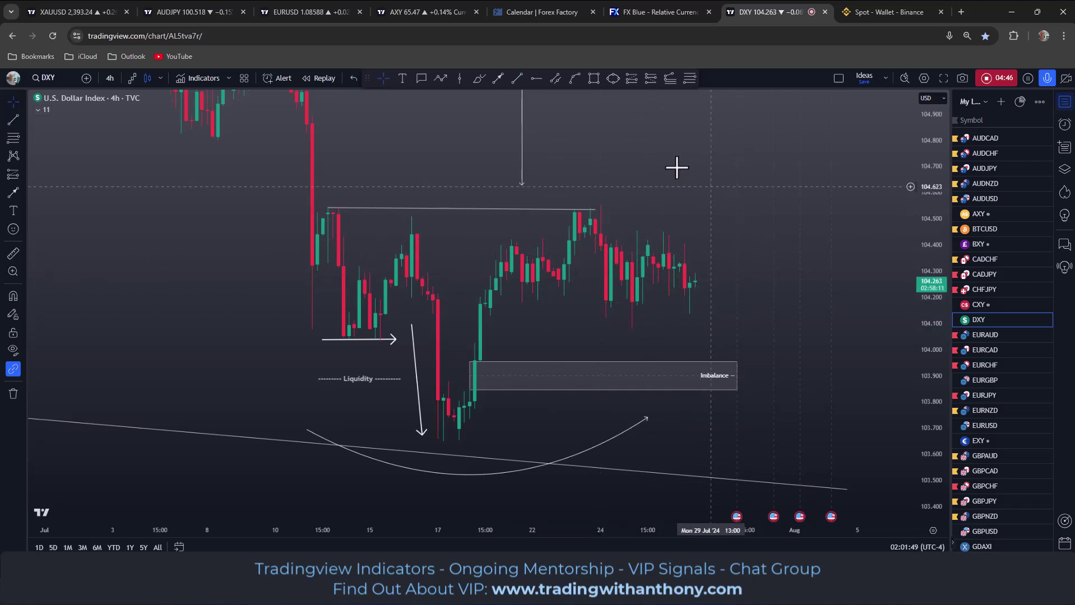
Draw an arc over the late-July highs, flattening its peak and lowering its right end.
click(495, 78)
click(553, 192)
click(768, 185)
click(678, 144)
drag(712, 160, 659, 200)
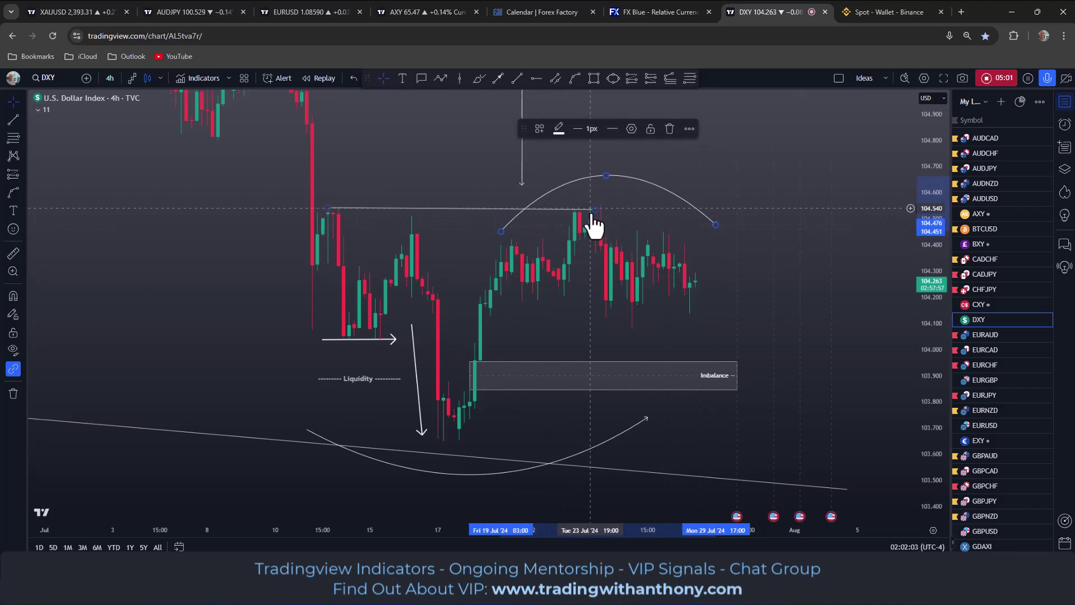
drag(605, 176, 600, 191)
drag(716, 225, 715, 232)
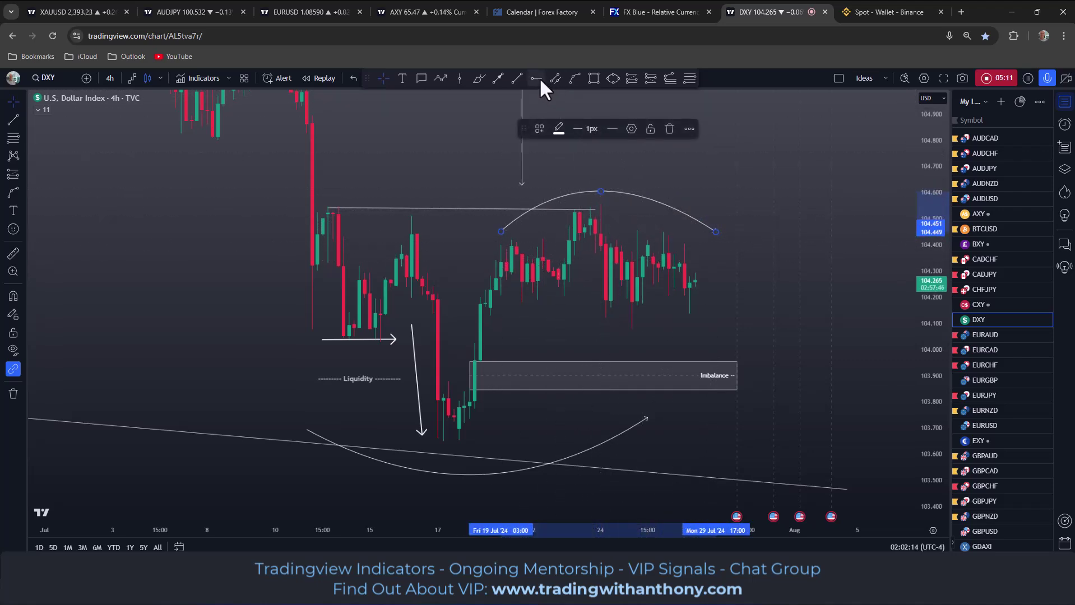
Draw a falling trend line from the 23 Jul high across the lower highs toward 104.37.
click(518, 78)
click(595, 205)
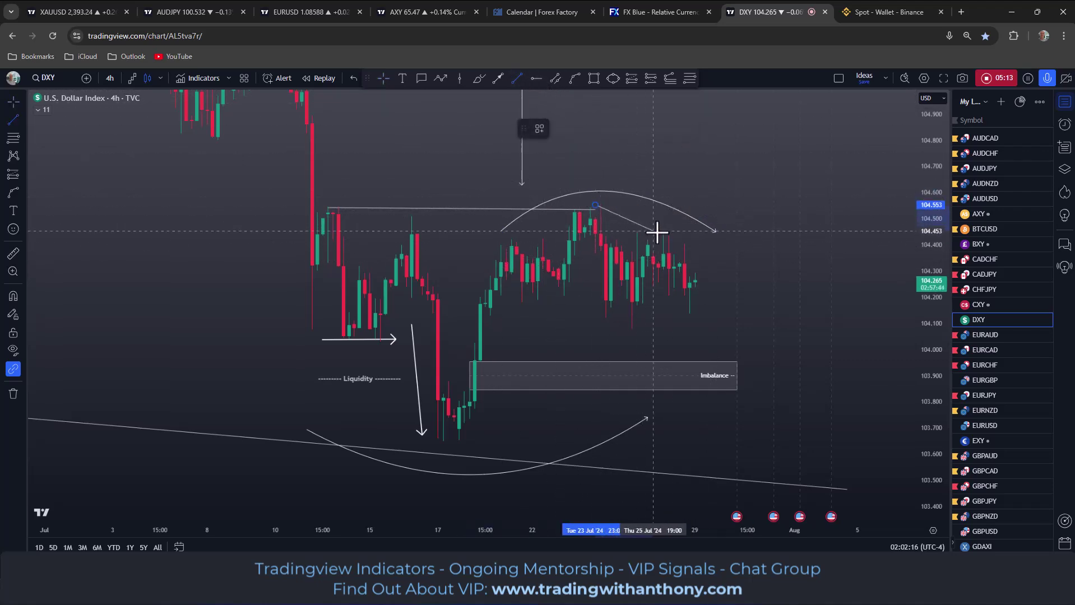
click(711, 253)
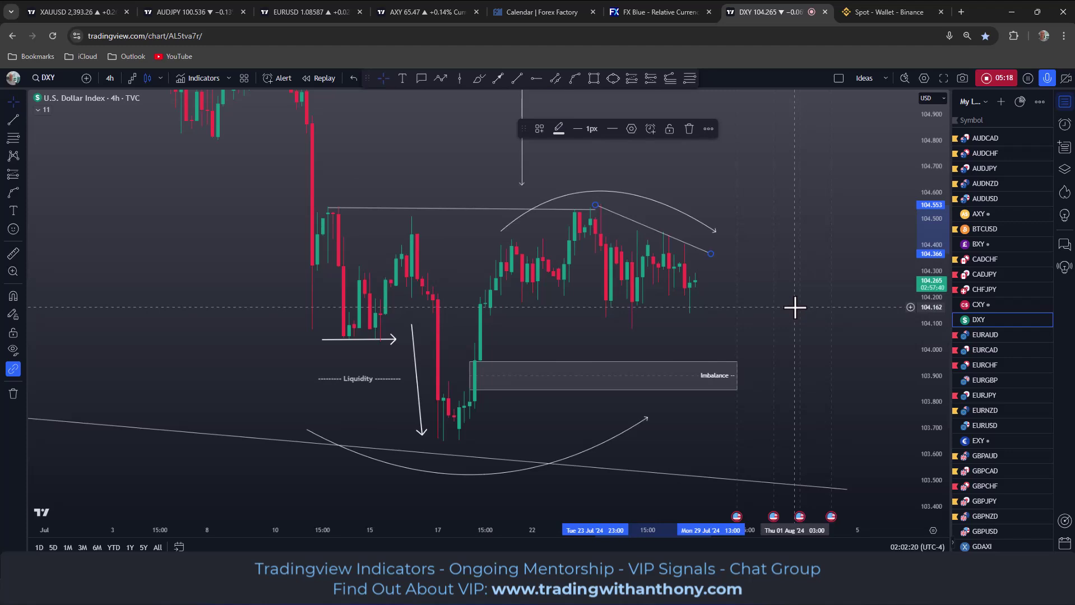
scroll(779, 294, up, 3)
drag(768, 283, 820, 293)
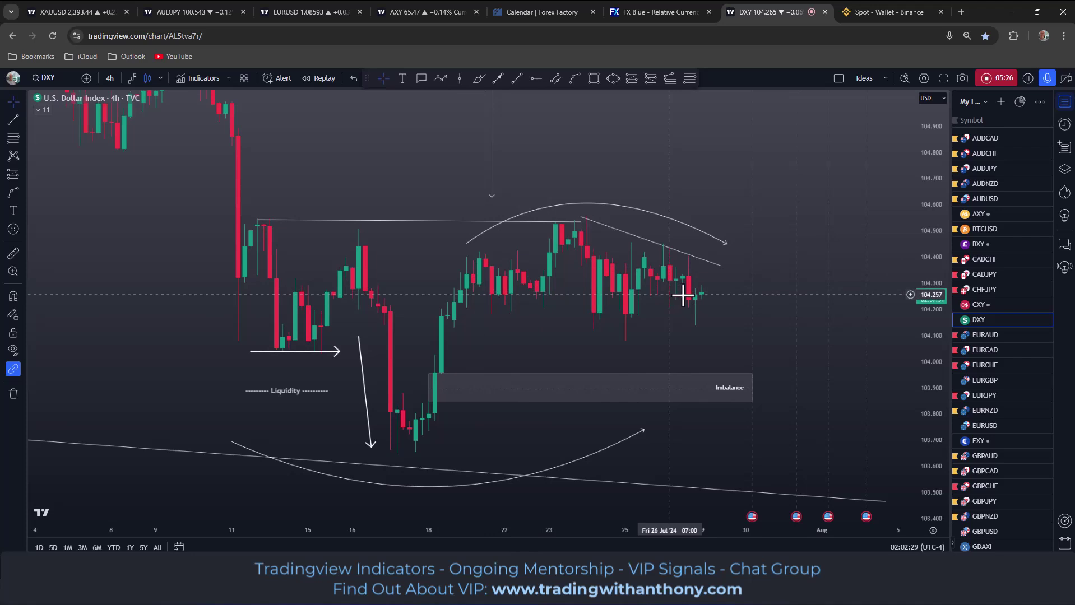
click(517, 78)
click(530, 309)
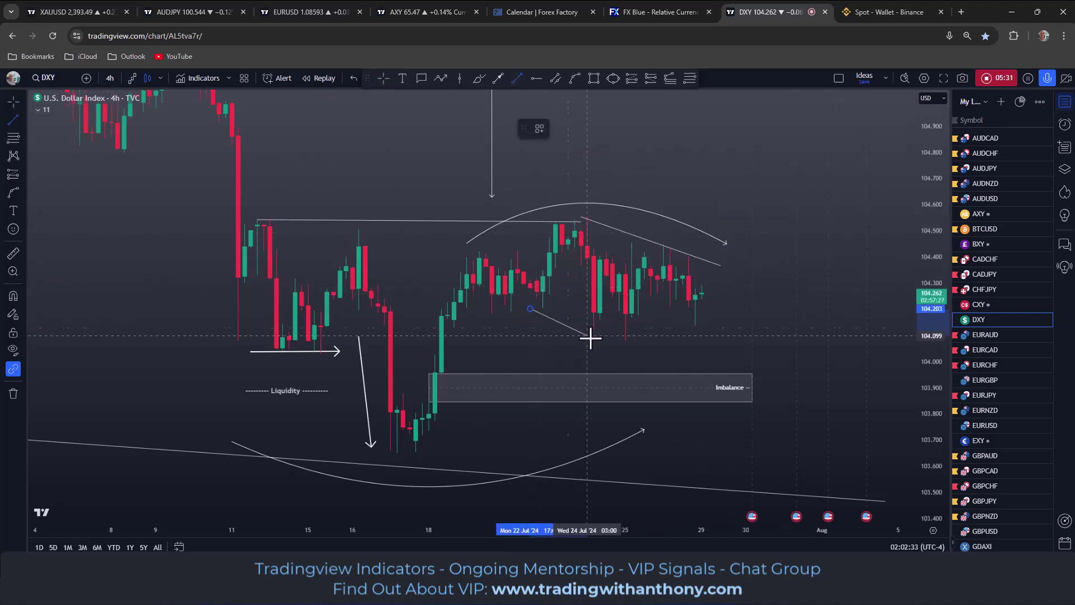
click(638, 344)
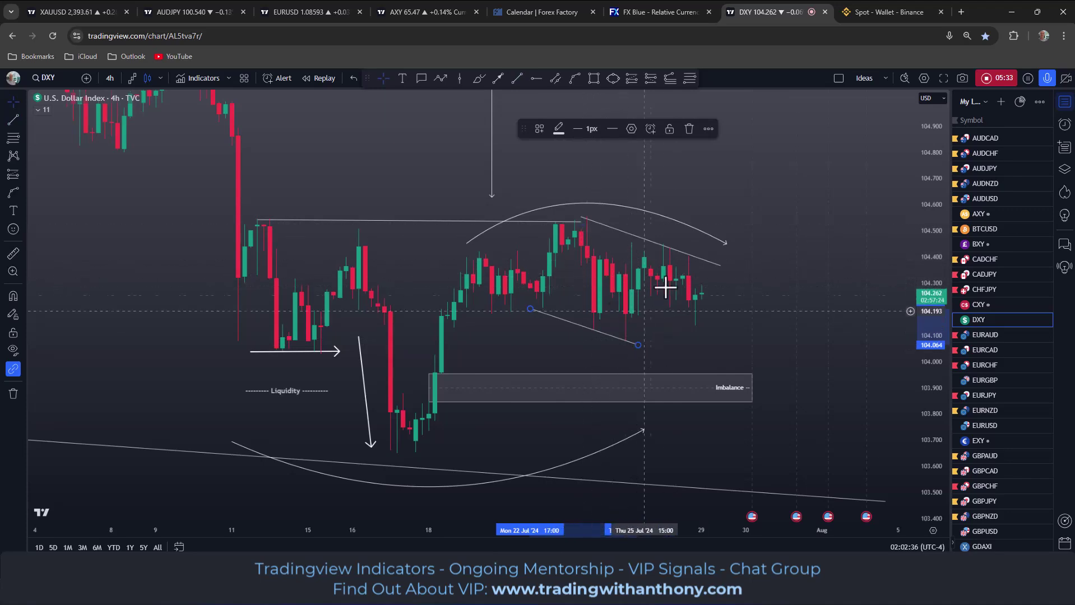
click(758, 232)
scroll(641, 319, right, 2)
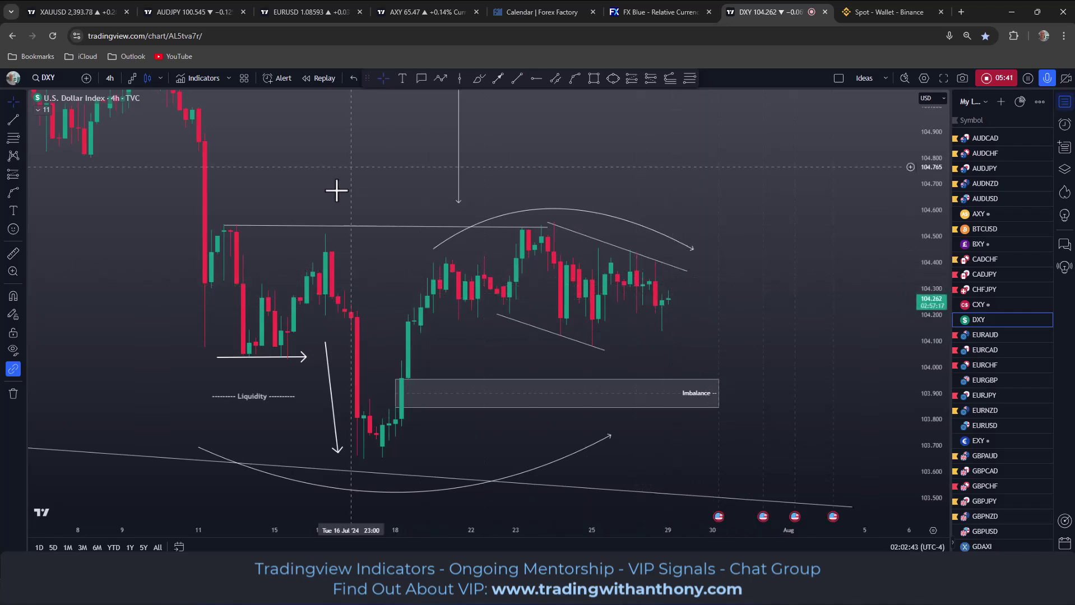
Switch DXY to 15-minute candles and zoom out to show the latest days.
click(108, 77)
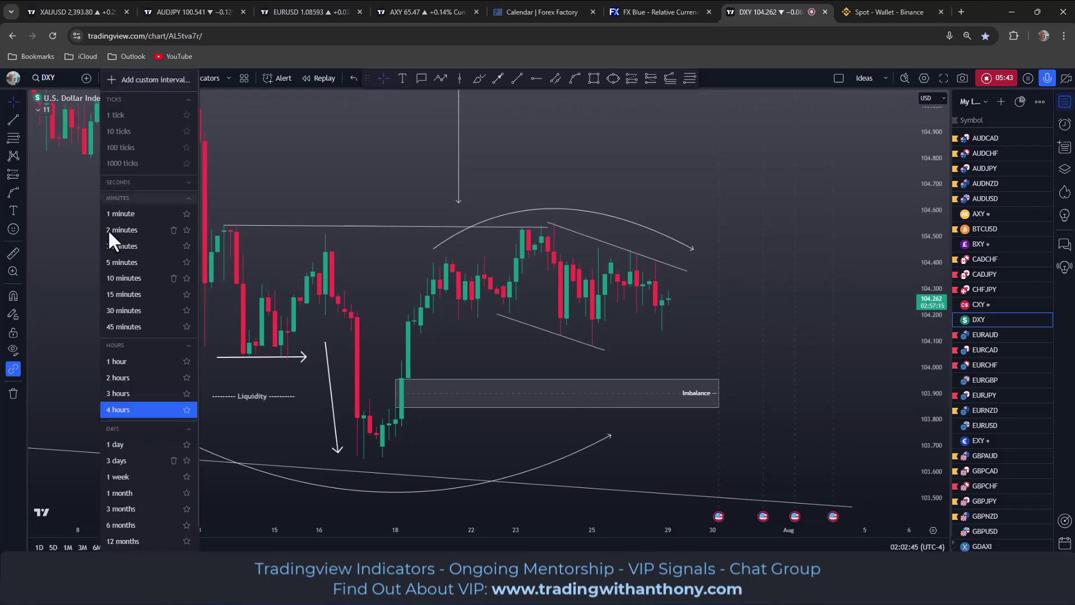
click(113, 293)
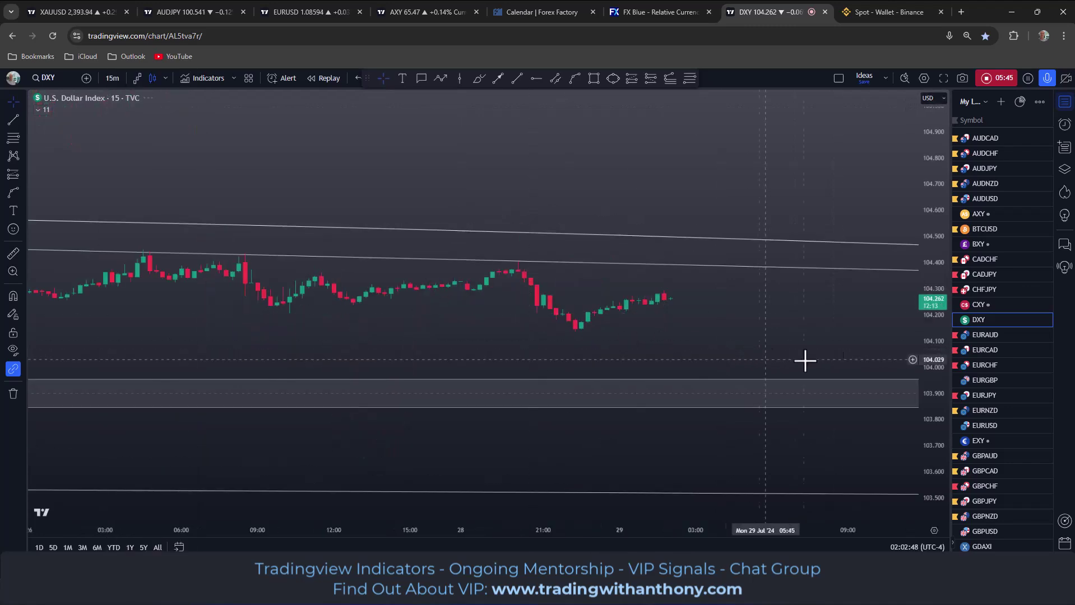
scroll(825, 233, down, 5)
scroll(831, 336, down, 3)
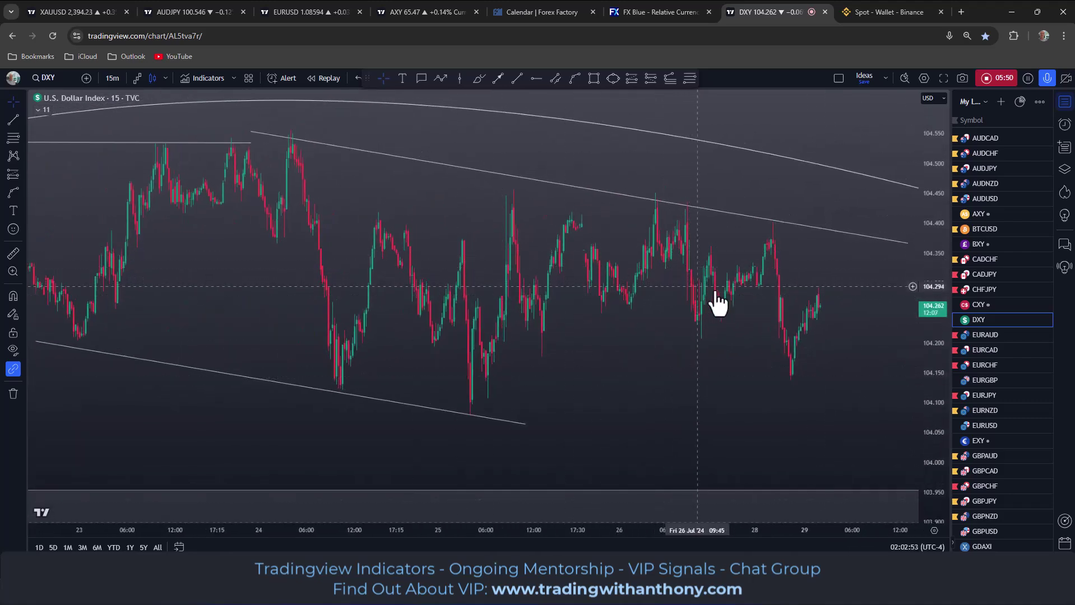
drag(673, 387, 562, 413)
Draw a parallel channel from the 25 Jul high down to about 104.20, then undo it.
key(alt+t)
click(382, 204)
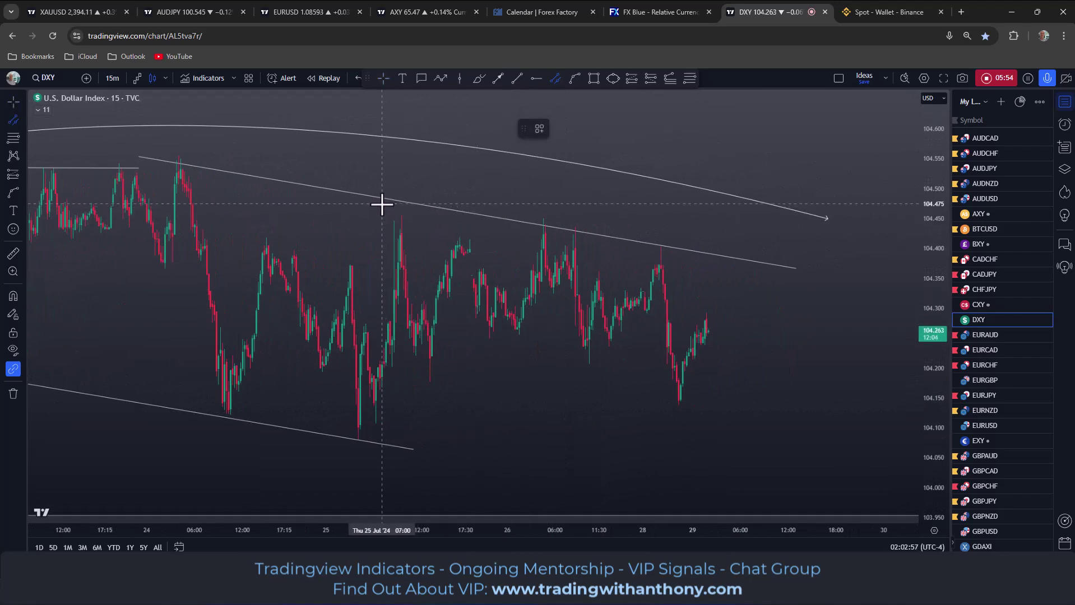
click(770, 236)
click(734, 370)
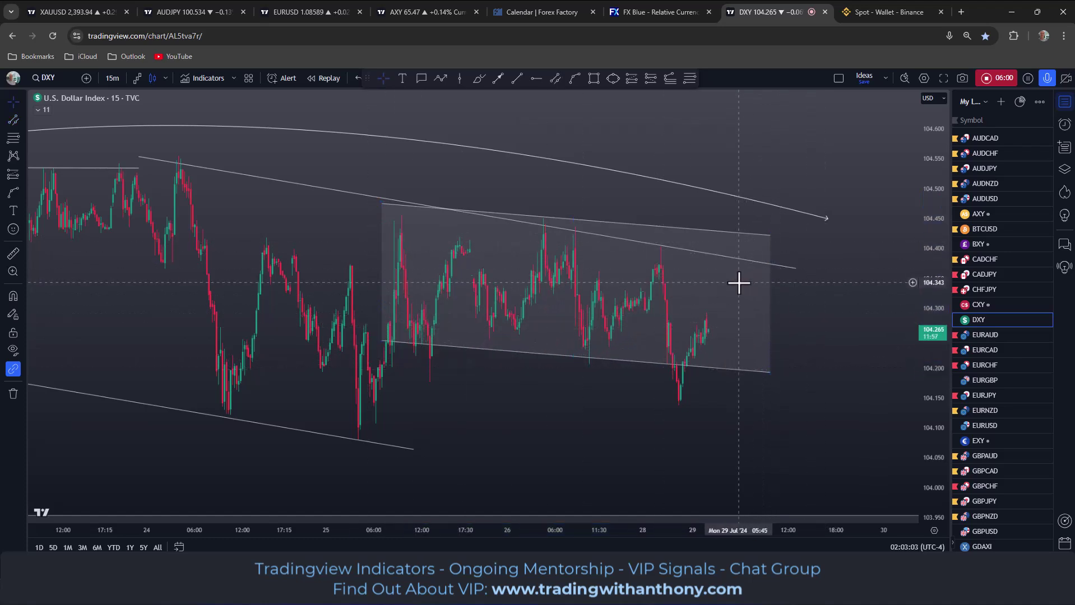
key(ctrl+z)
click(498, 78)
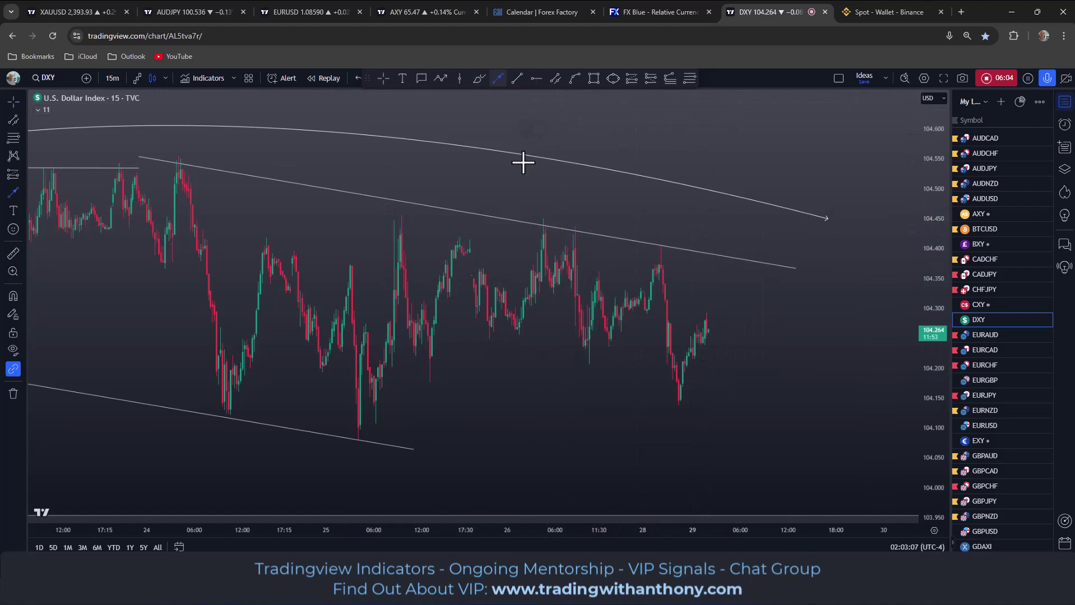
Draw a horizontal arrow near 104.21 and apply the ChoCh label template.
drag(505, 366, 657, 363)
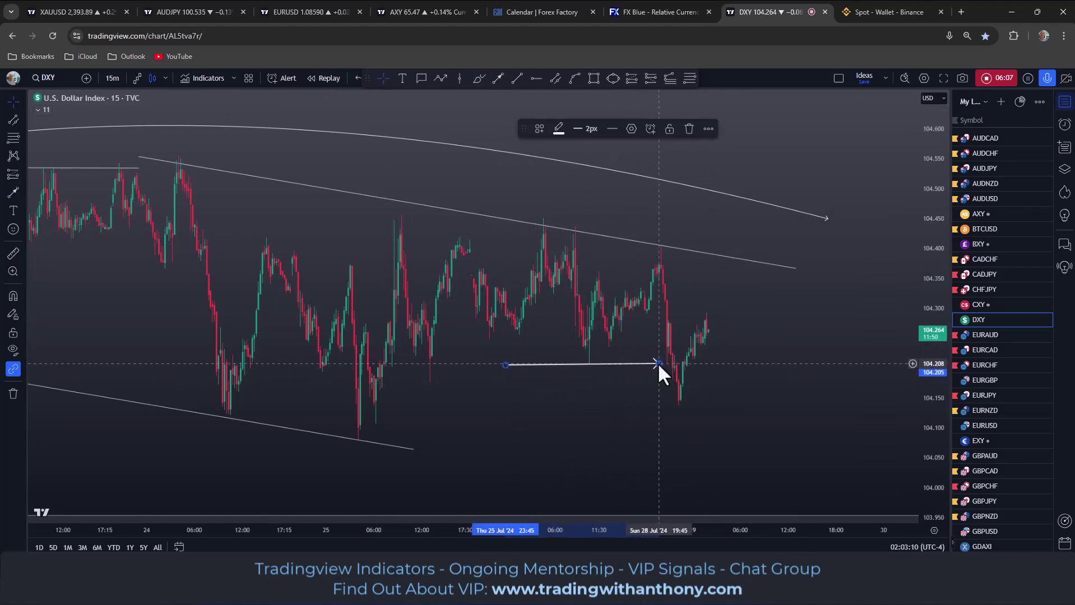
click(495, 412)
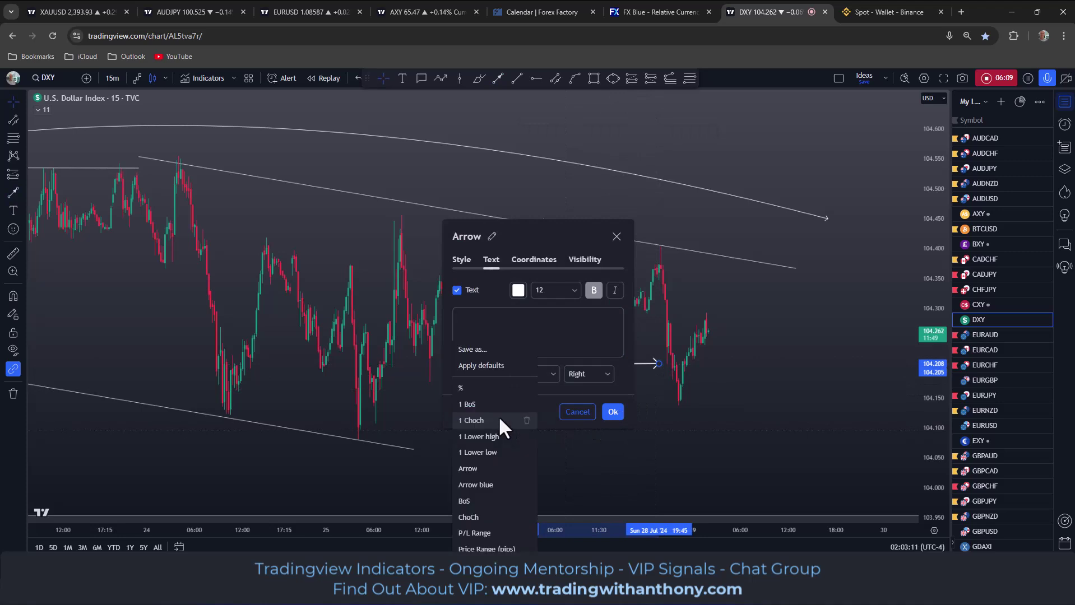
click(473, 517)
click(611, 413)
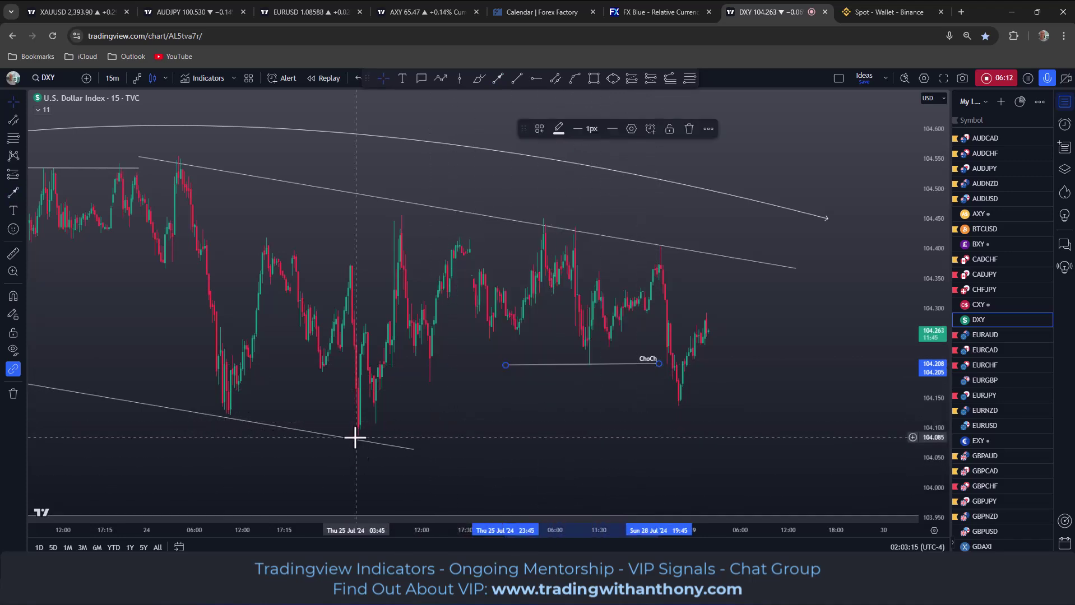
drag(540, 439, 513, 412)
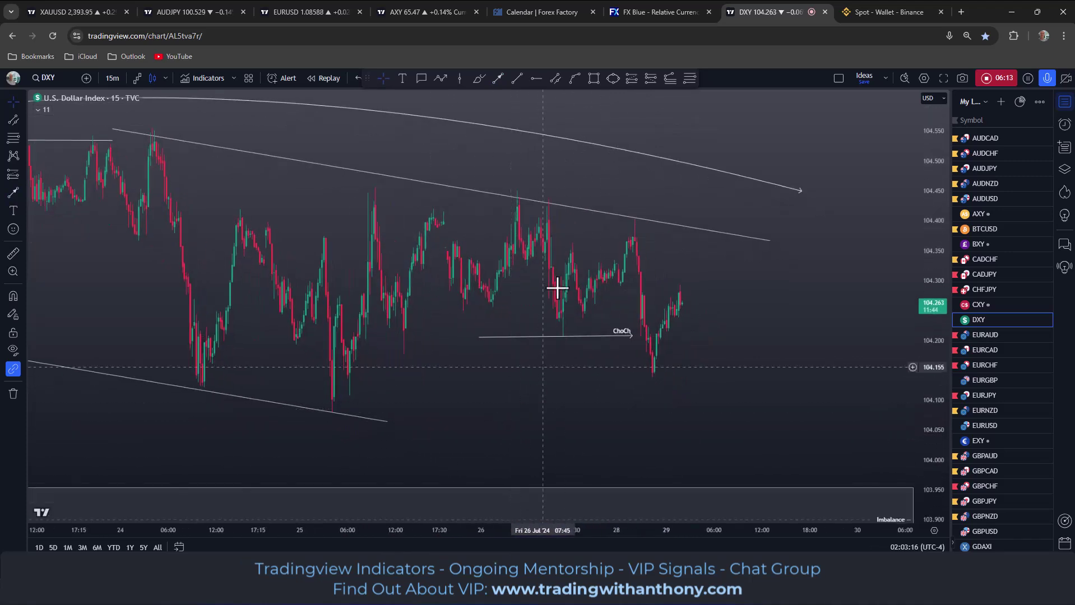
Draw a zigzag path from the latest candle high dipping near 104.06 and projecting toward 104.00.
click(442, 78)
click(680, 291)
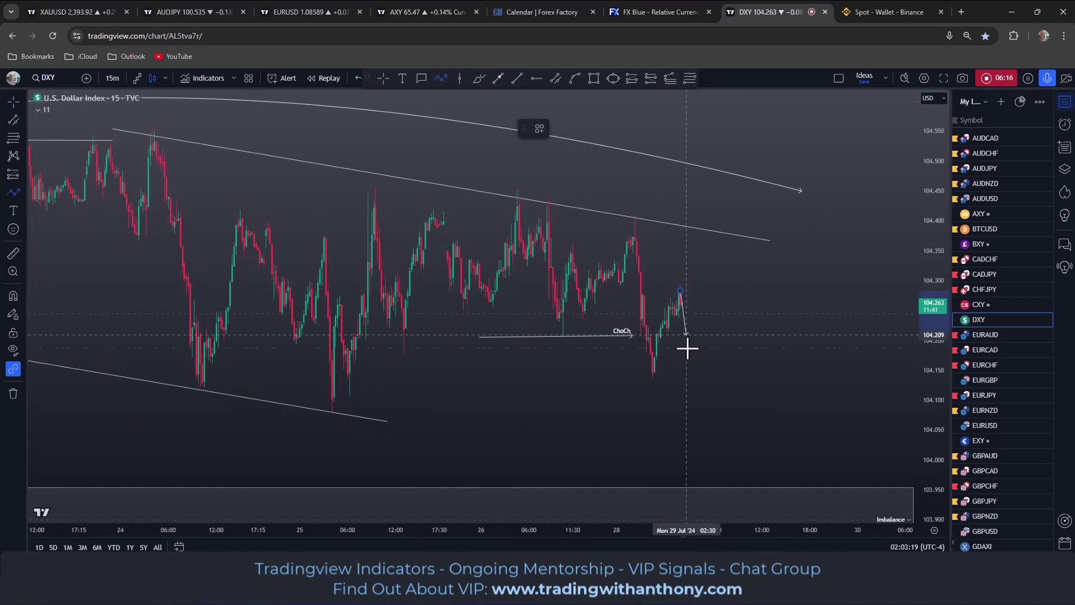
click(702, 423)
click(734, 369)
double_click(770, 475)
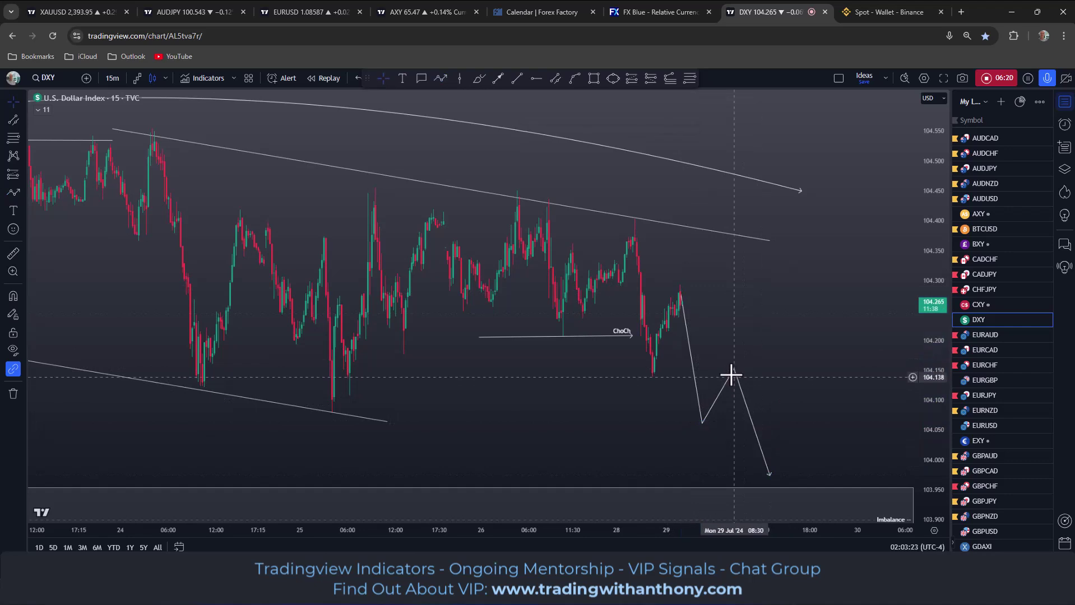
Draw an arrow from the 25 Jul swing low near 104.09 and apply the BoS label template.
click(497, 78)
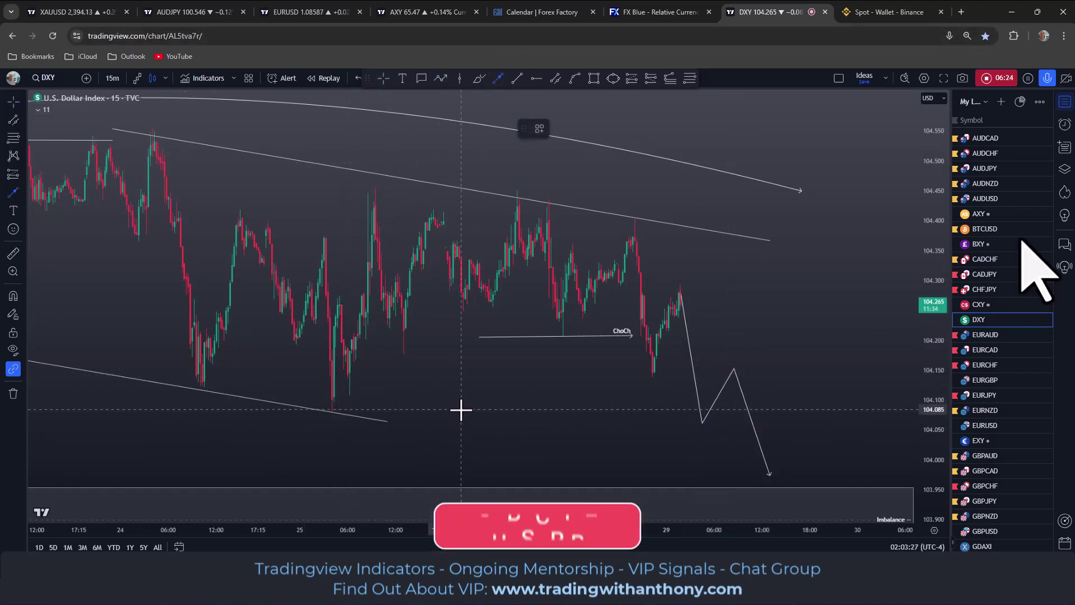
click(345, 410)
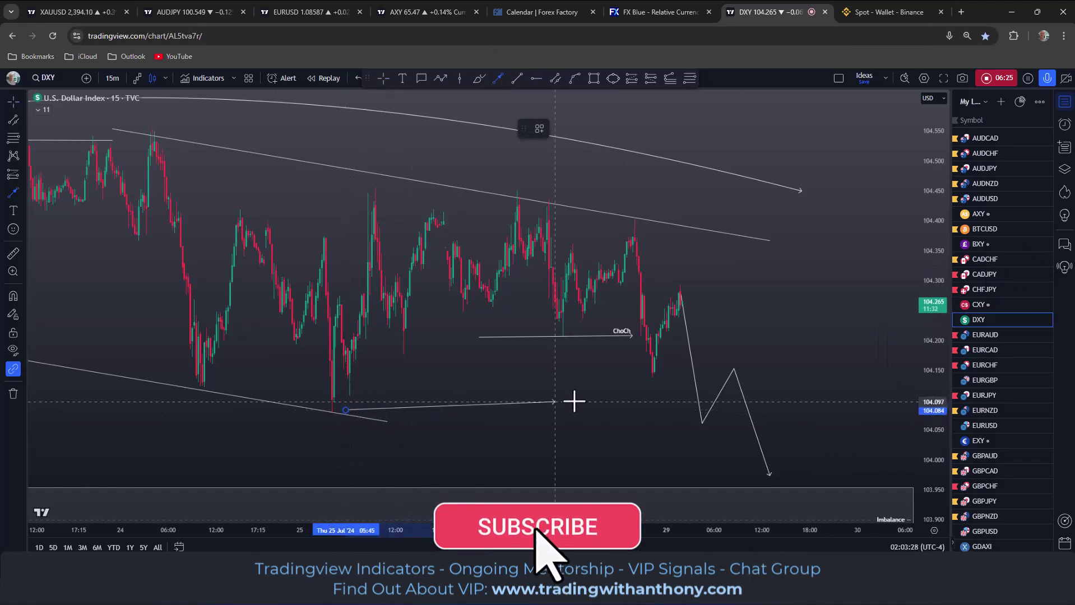
click(692, 408)
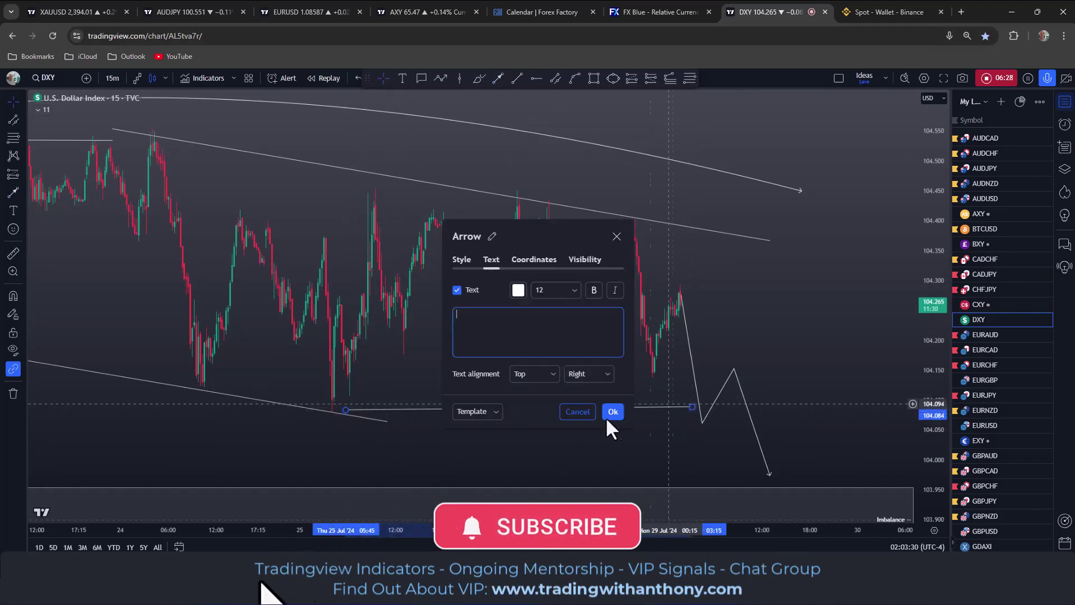
click(495, 413)
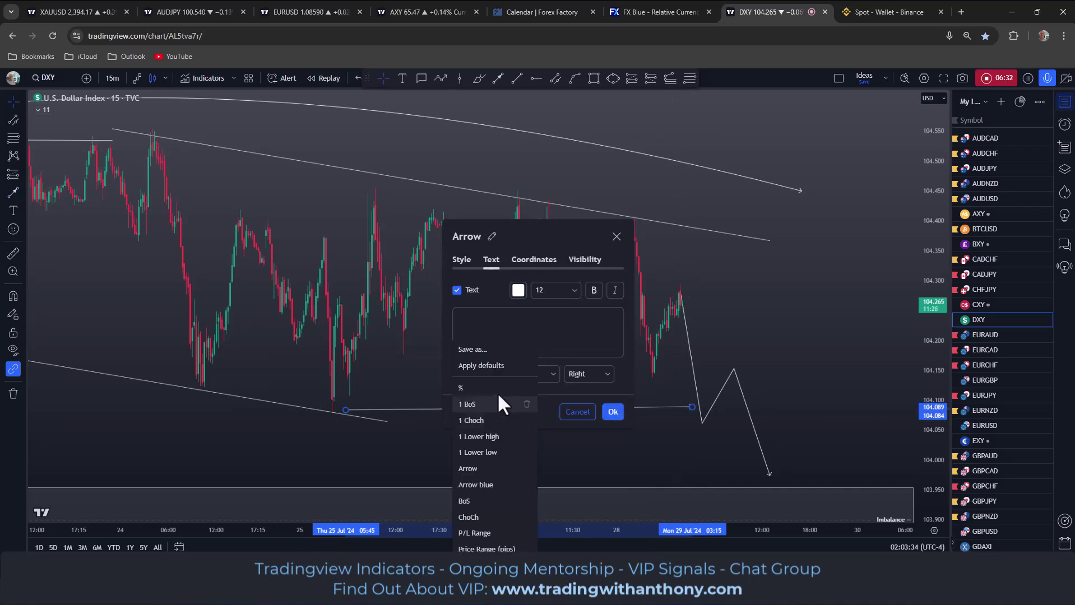
drag(565, 227, 339, 140)
click(378, 319)
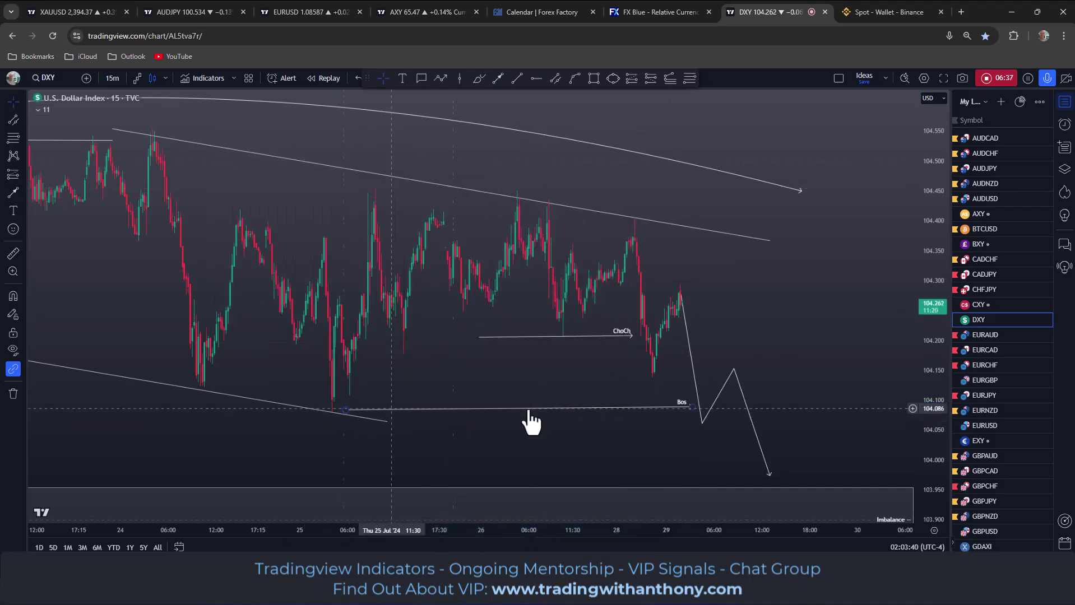
drag(756, 347, 775, 377)
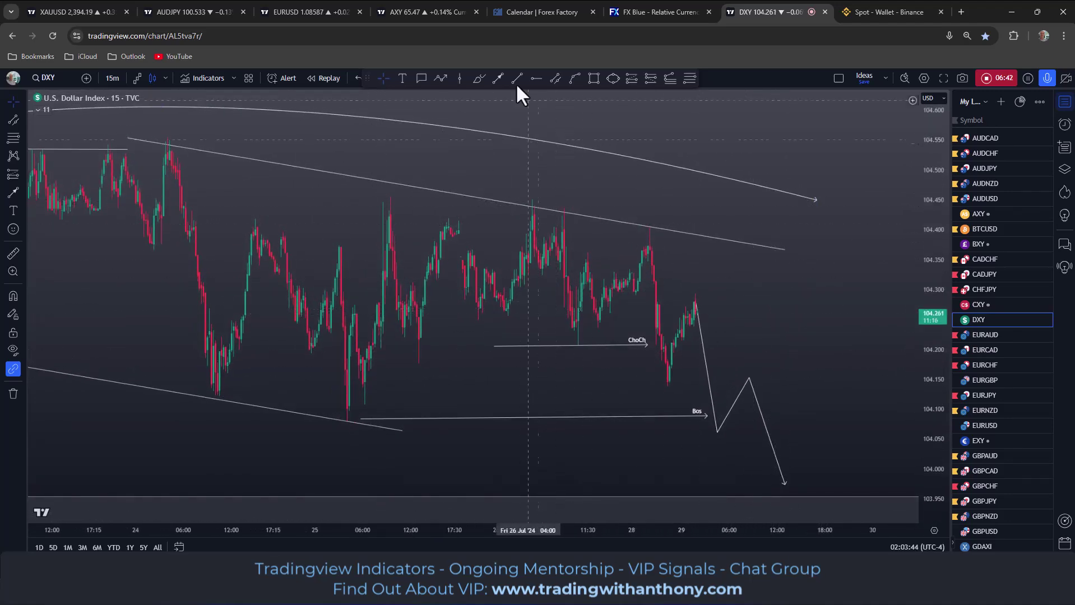
Brush an arc over the recent highs, a hook under the 28 Jul low, and crossed marks at the 25 Jul low.
click(477, 79)
mouse_move(366, 200)
mouse_down()
mouse_move(389, 188)
mouse_move(624, 214)
mouse_move(703, 269)
mouse_move(751, 329)
mouse_up()
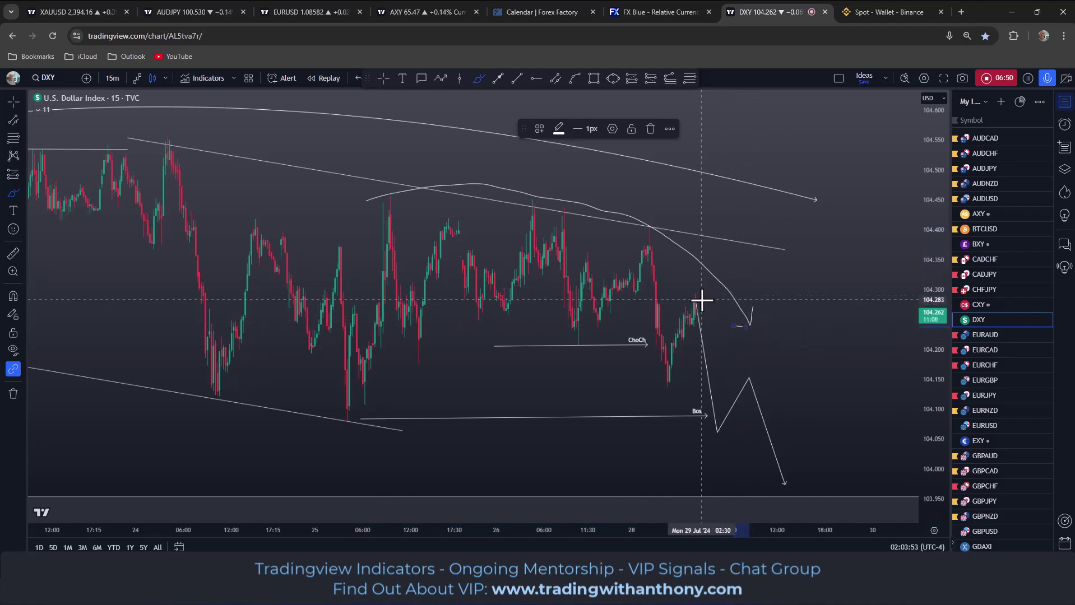
mouse_move(651, 386)
mouse_down()
mouse_move(692, 389)
mouse_move(679, 401)
mouse_up()
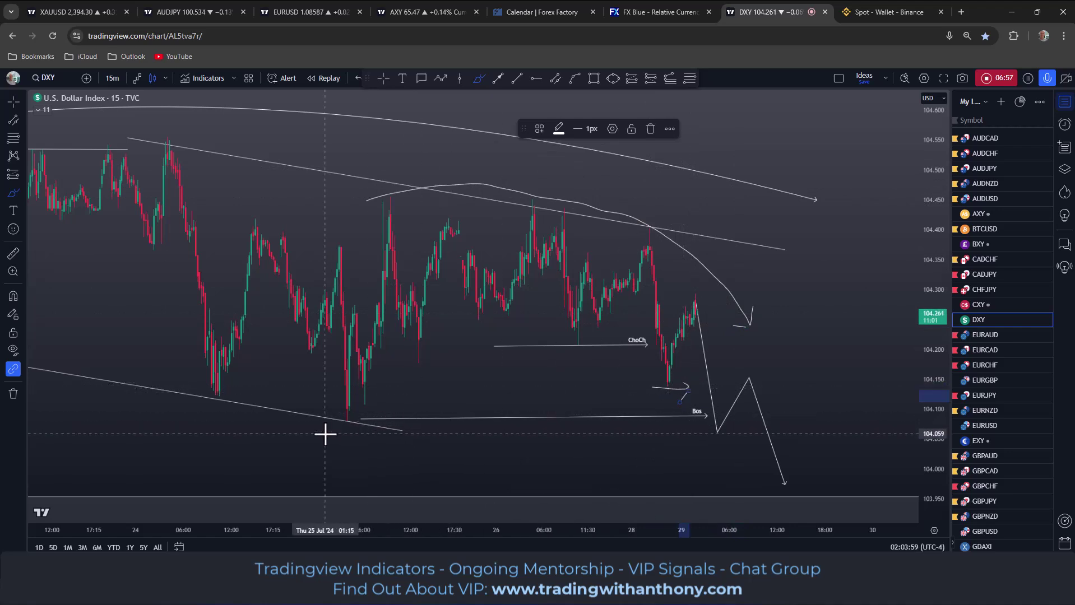
mouse_move(327, 429)
mouse_down()
mouse_move(377, 413)
mouse_move(348, 422)
mouse_move(385, 447)
mouse_up()
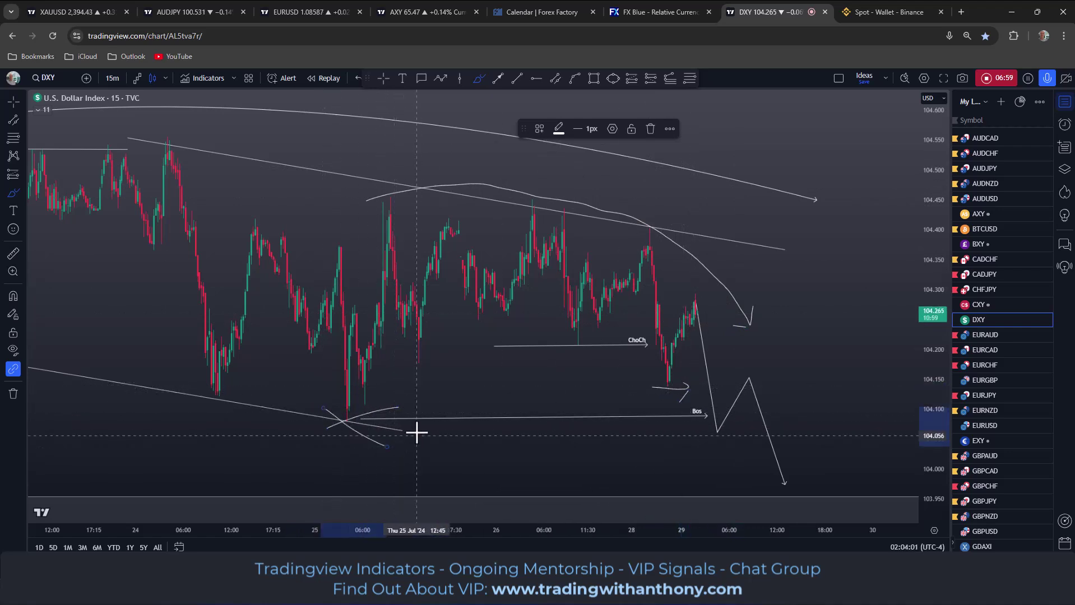
scroll(565, 298, up, 3)
scroll(718, 408, down, 3)
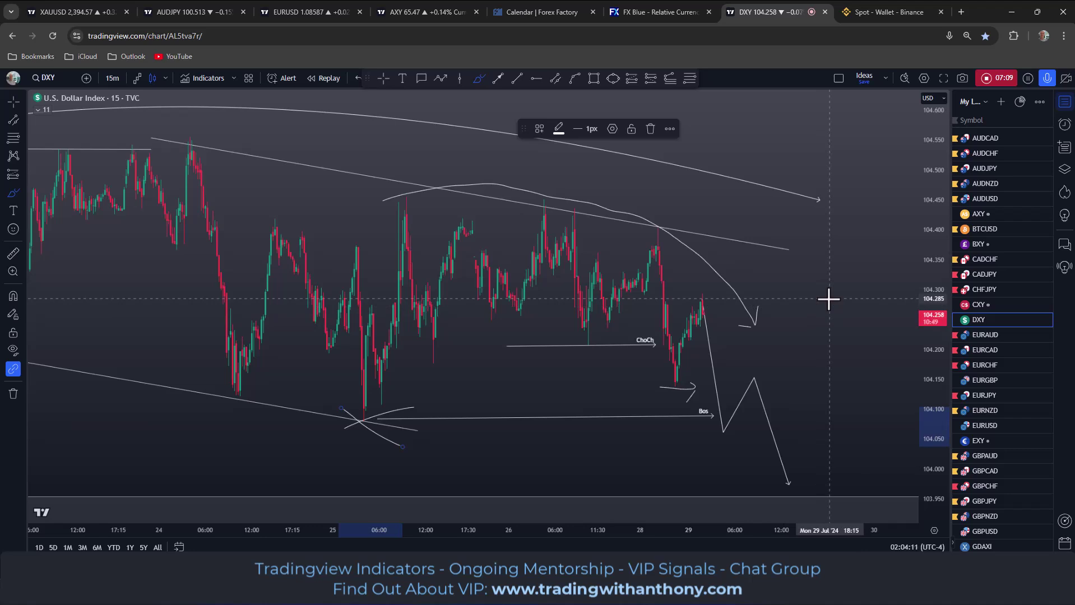
scroll(828, 300, up, 1)
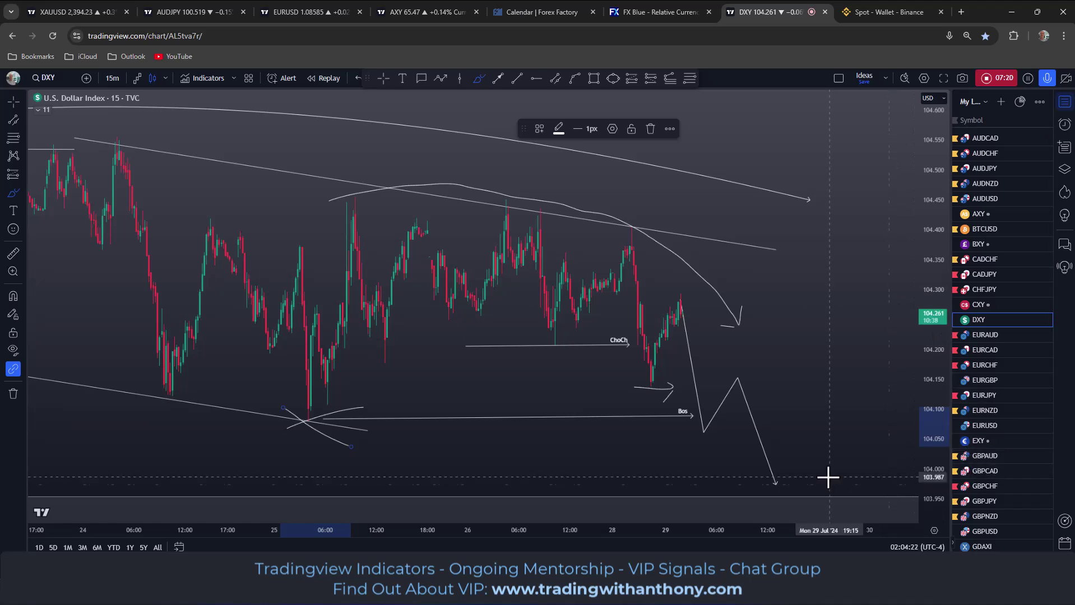
scroll(1003, 474, down, 3)
scroll(1000, 508, down, 2)
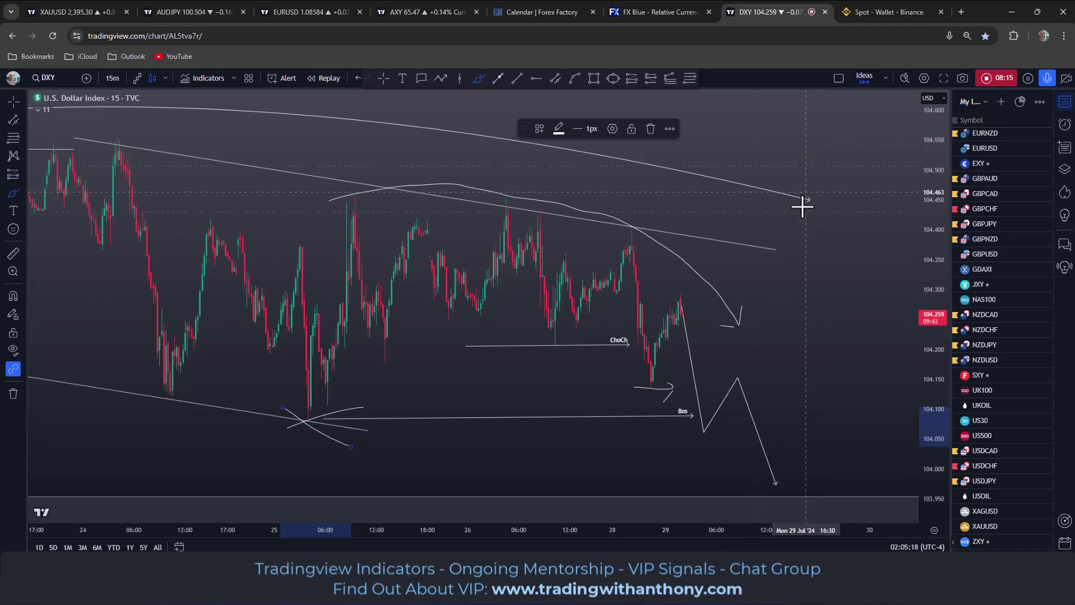
scroll(561, 314, down, 5)
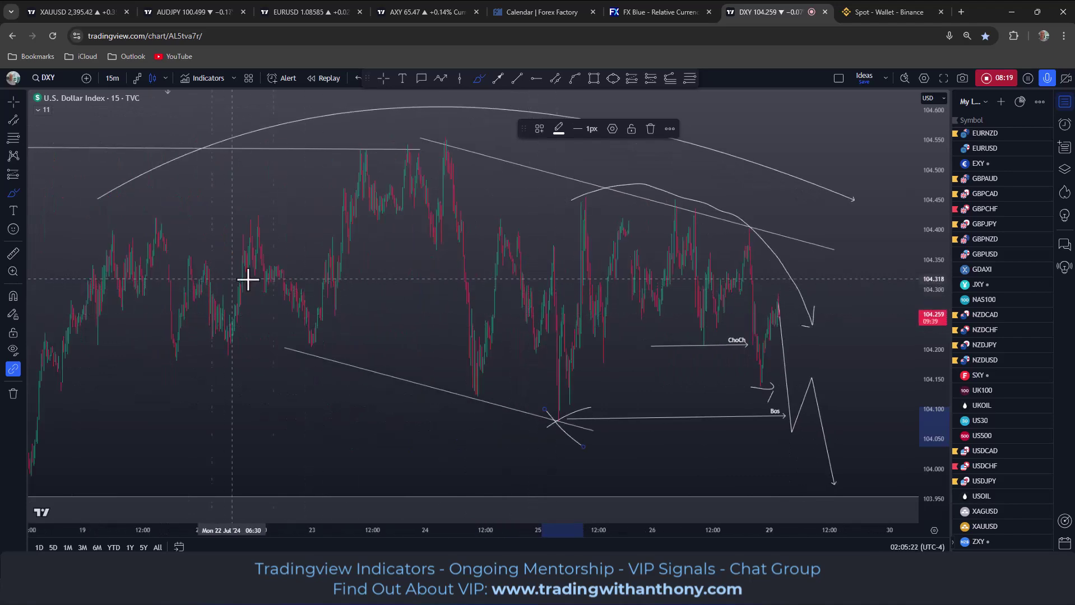
scroll(376, 281, up, 2)
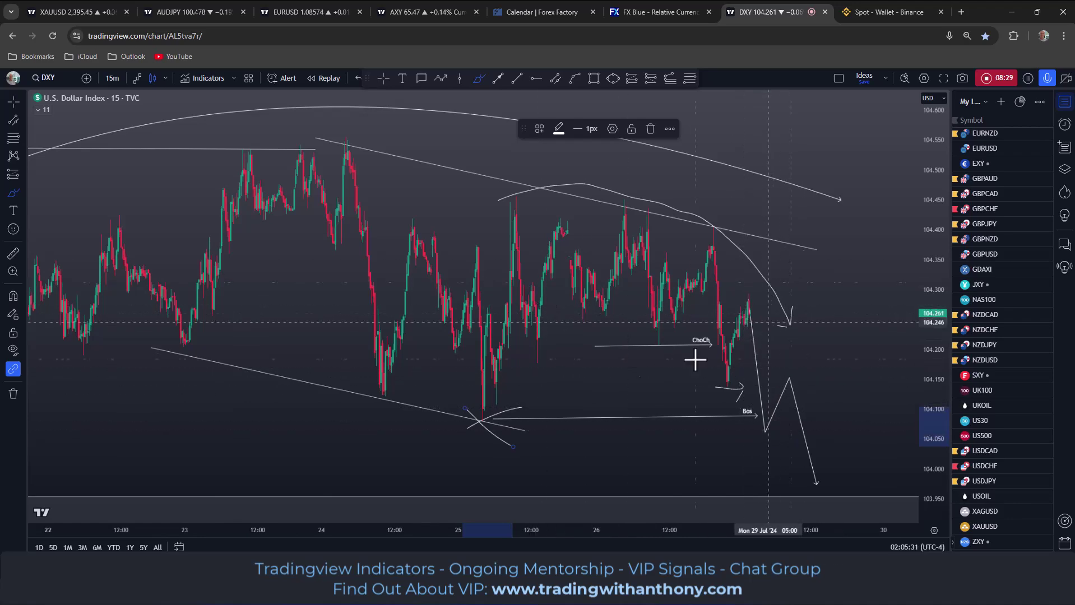
scroll(620, 332, up, 3)
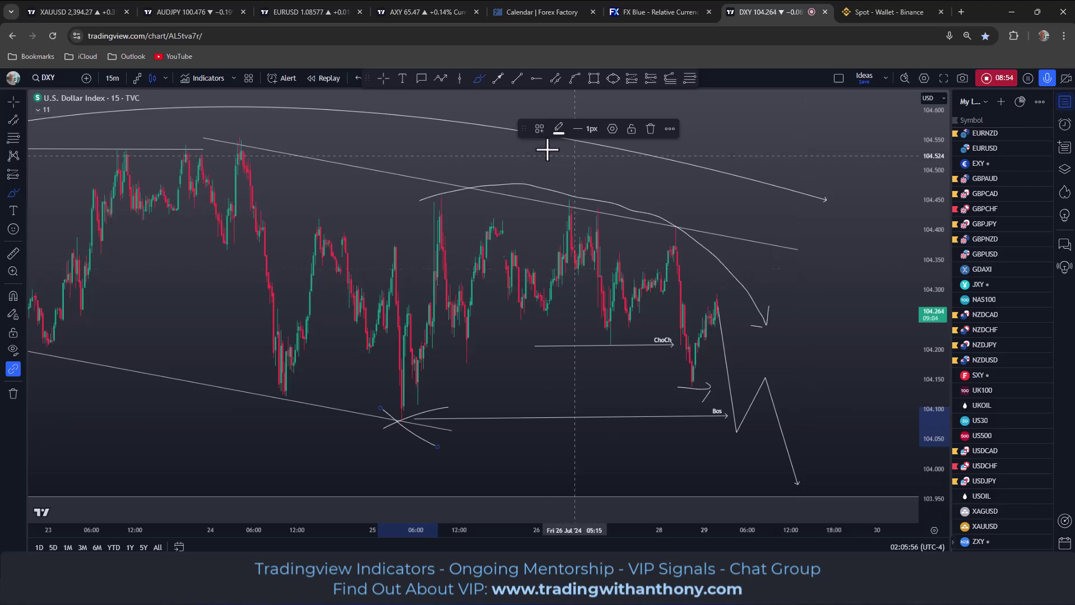
mouse_move(522, 126)
mouse_down()
mouse_move(544, 77)
mouse_move(650, 45)
mouse_up()
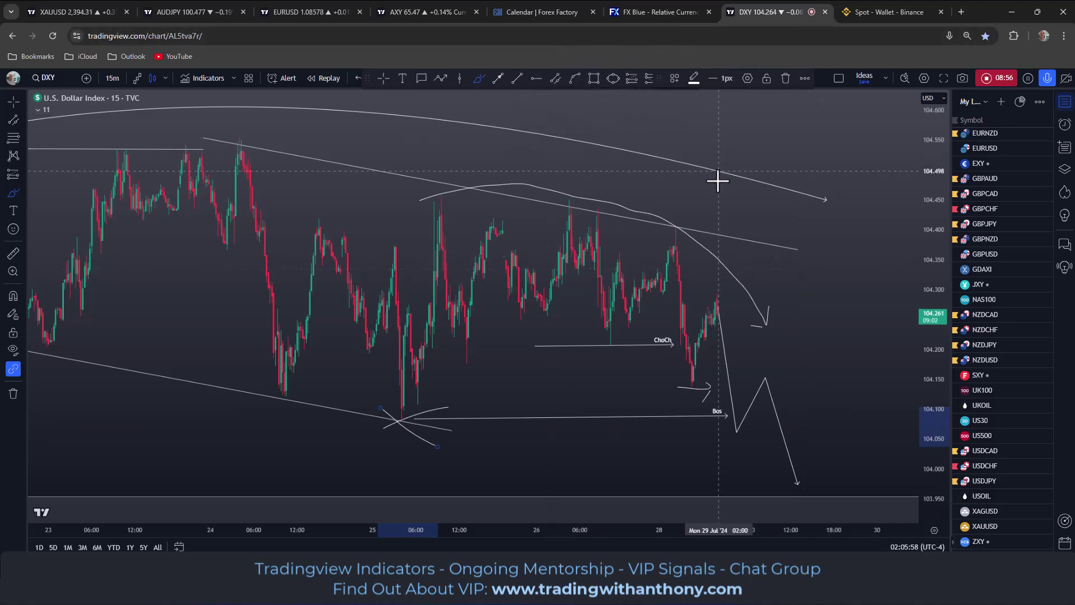